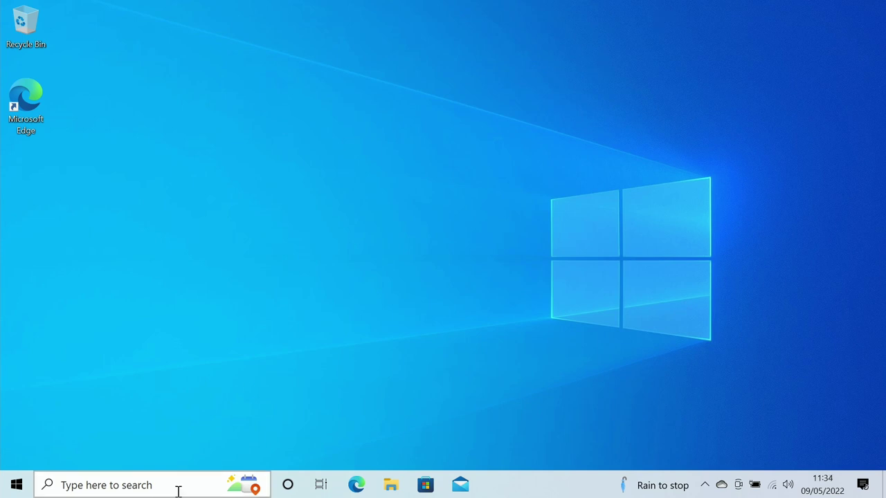
Open the About page of the Windows system settings.
click(18, 489)
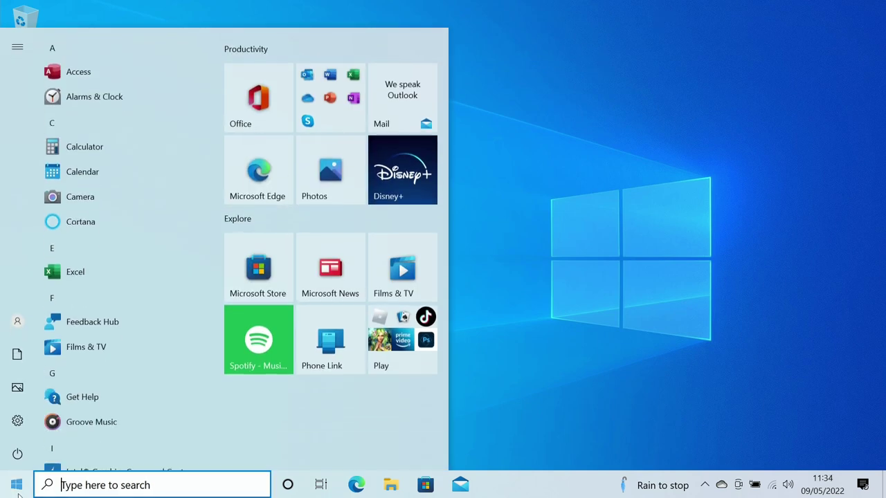
click(12, 421)
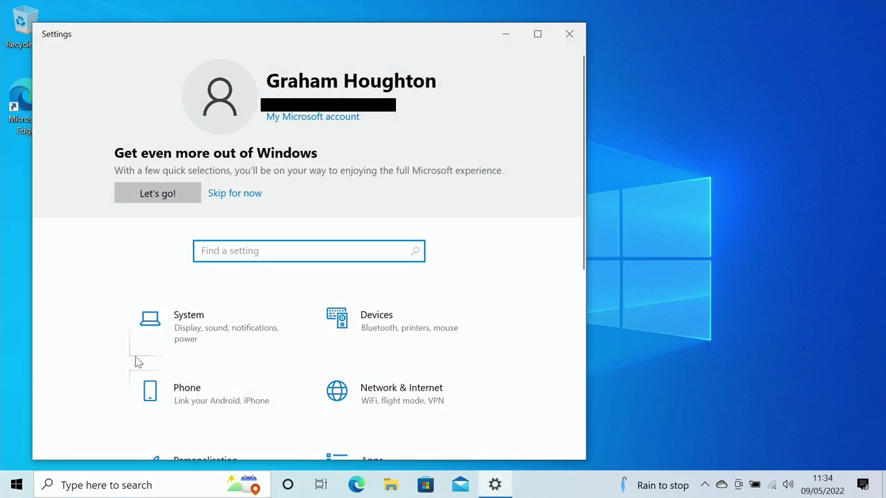
click(185, 321)
scroll(187, 316, down, 3)
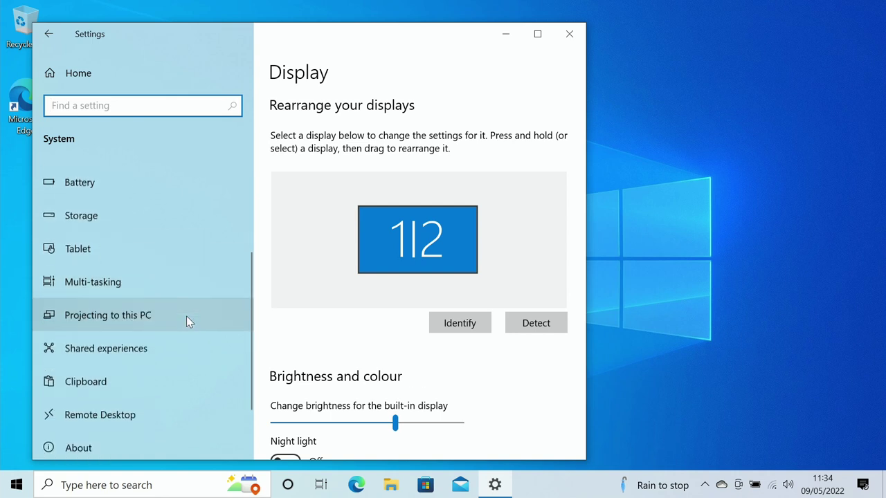
scroll(186, 315, down, 2)
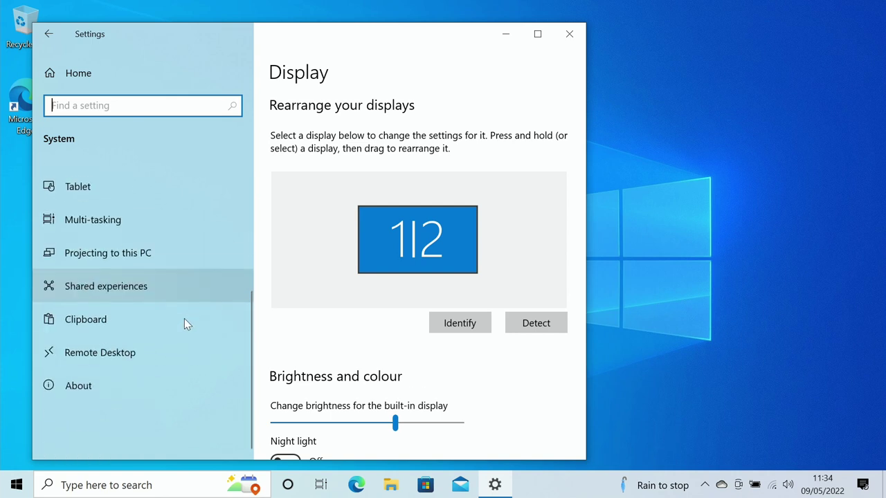
click(109, 392)
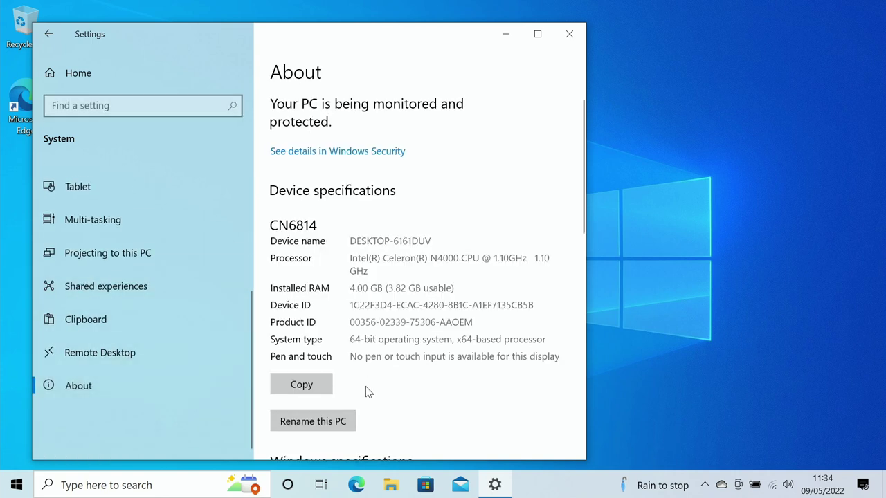
Rename the PC to GH1 and restart it to apply the new name.
scroll(366, 393, down, 2)
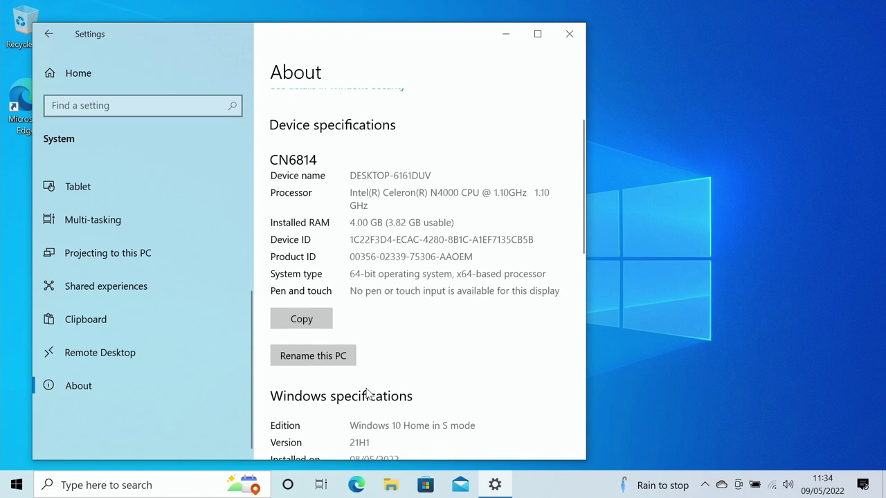
click(320, 365)
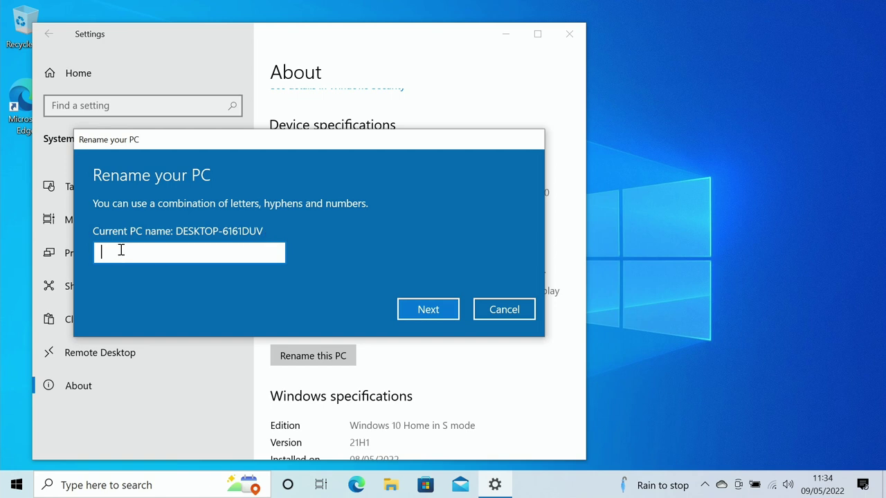
text(GH1)
click(424, 310)
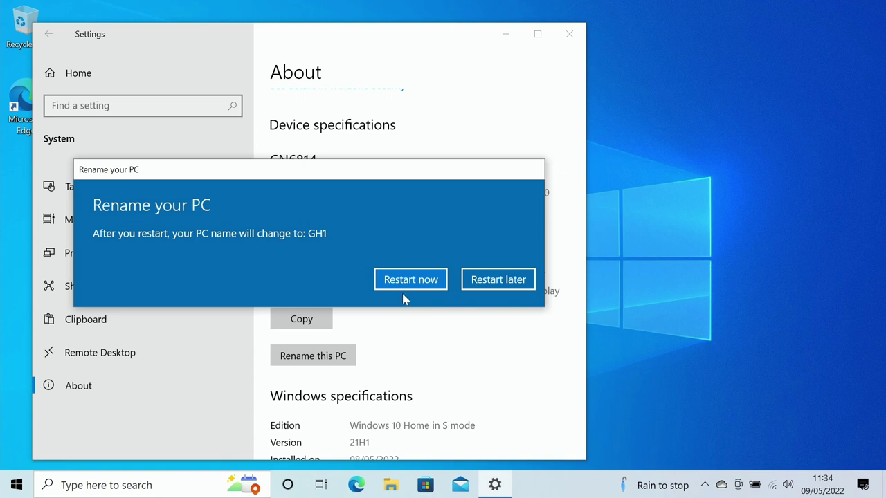
click(411, 281)
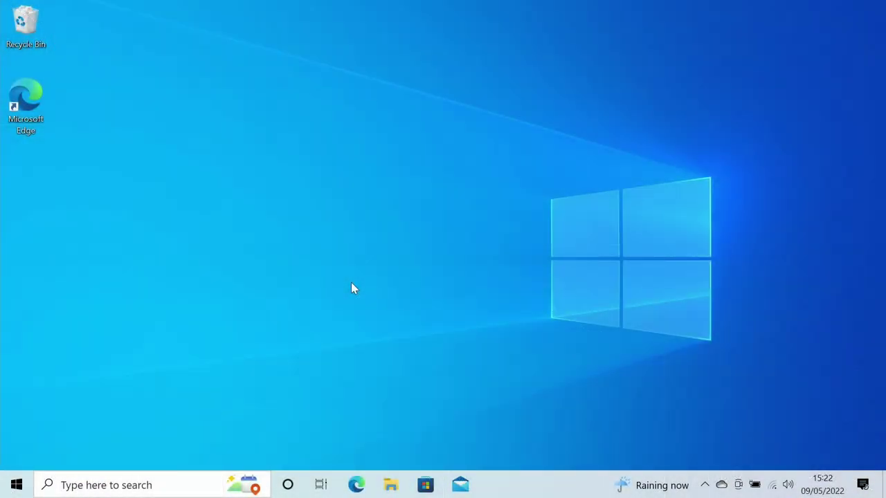
In File Explorer, browse the network to the GH1 computer and examine its shared content.
click(390, 487)
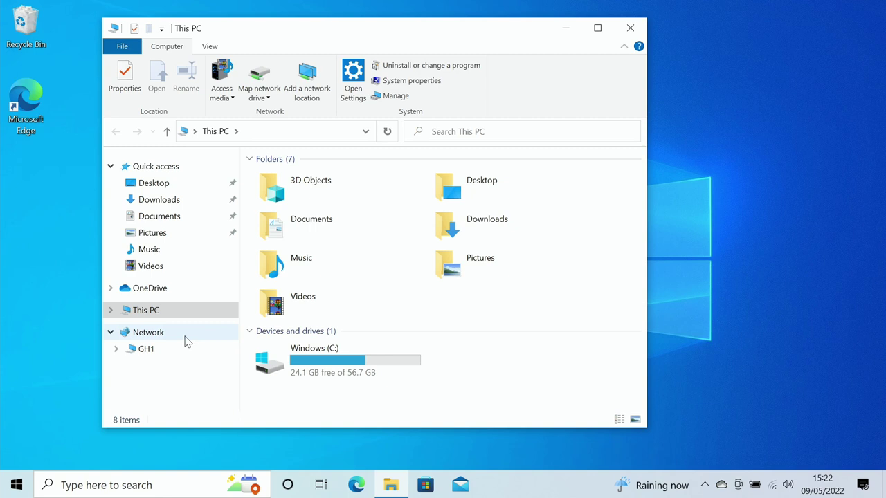
click(147, 335)
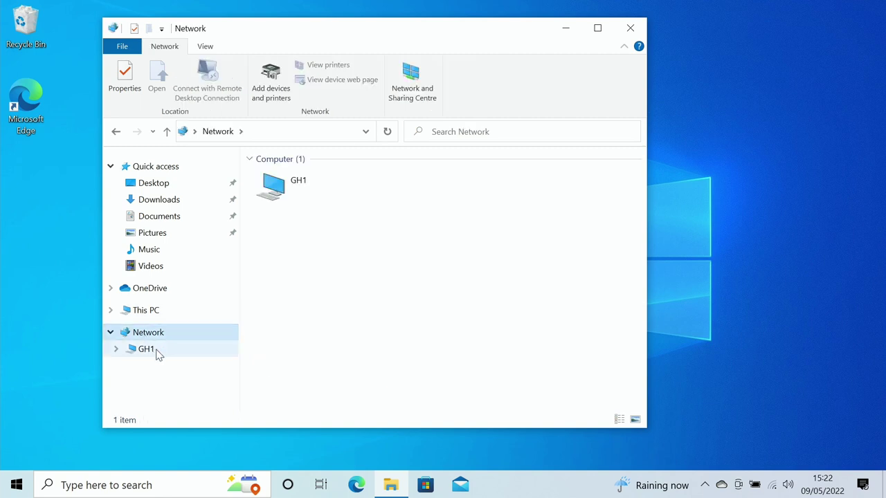
click(156, 355)
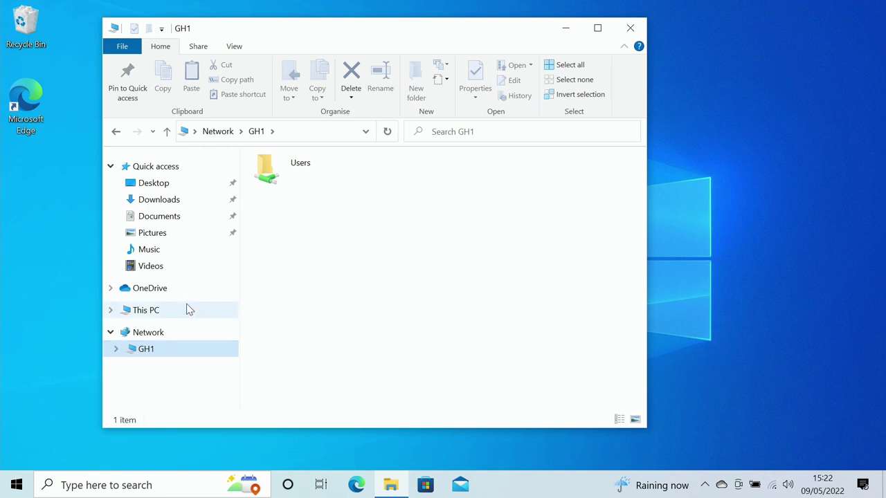
Create a new folder named camimports on the Desktop.
click(178, 191)
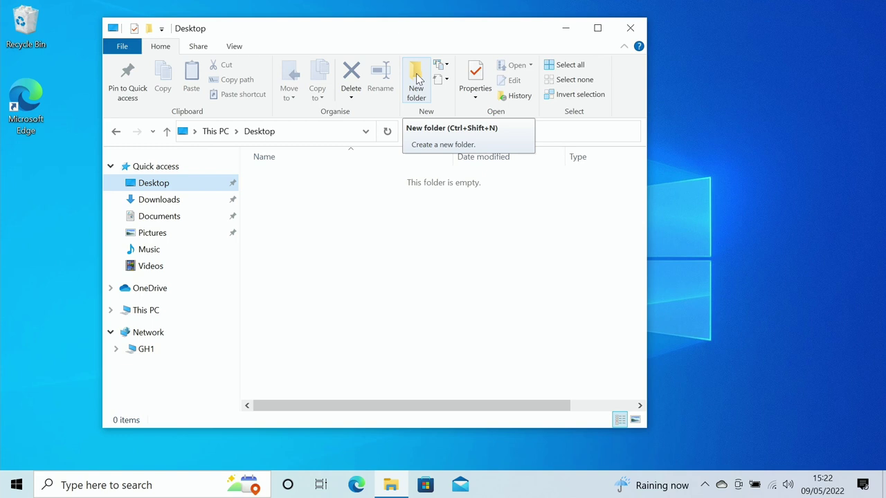
click(418, 79)
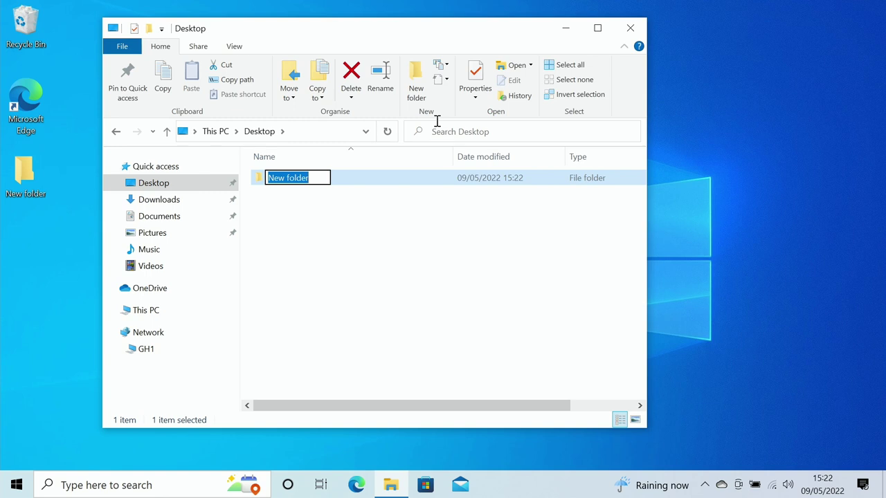
text(ca)
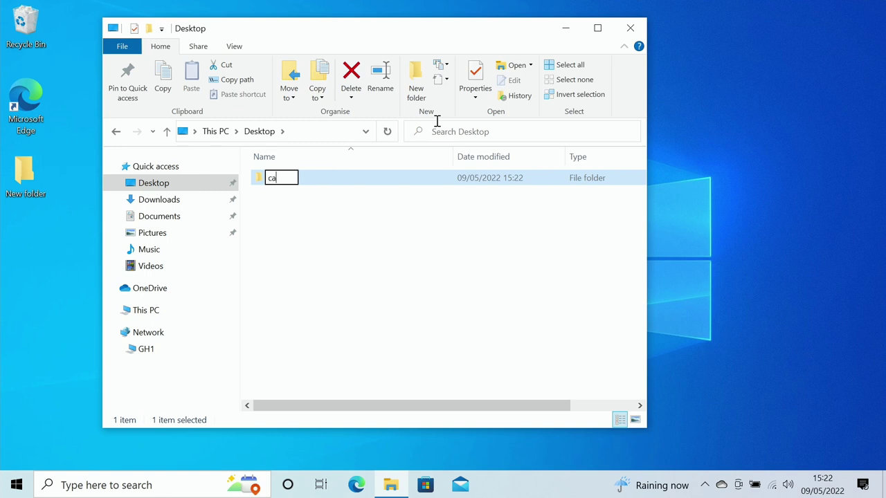
text(mimp)
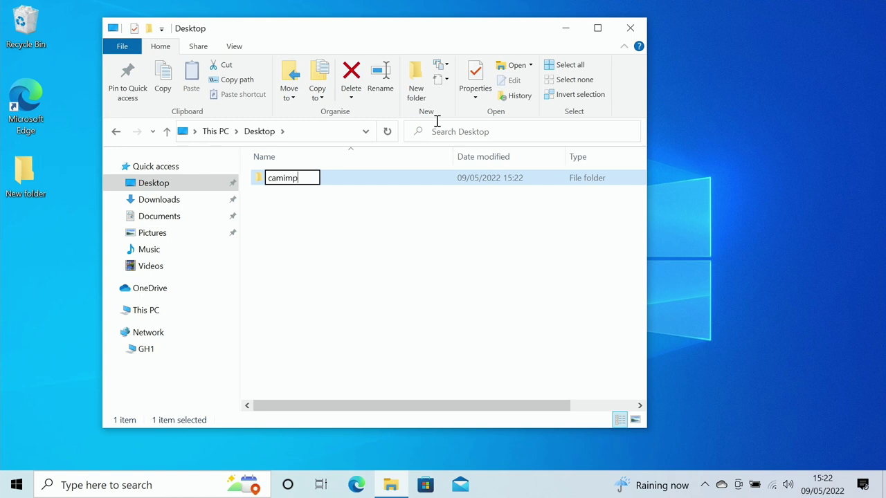
text(orts)
key(Return)
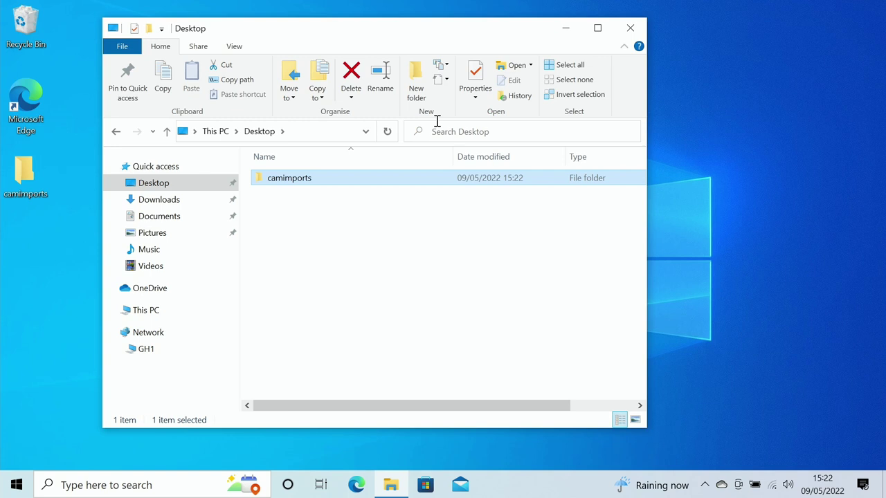
click(310, 180)
click(371, 213)
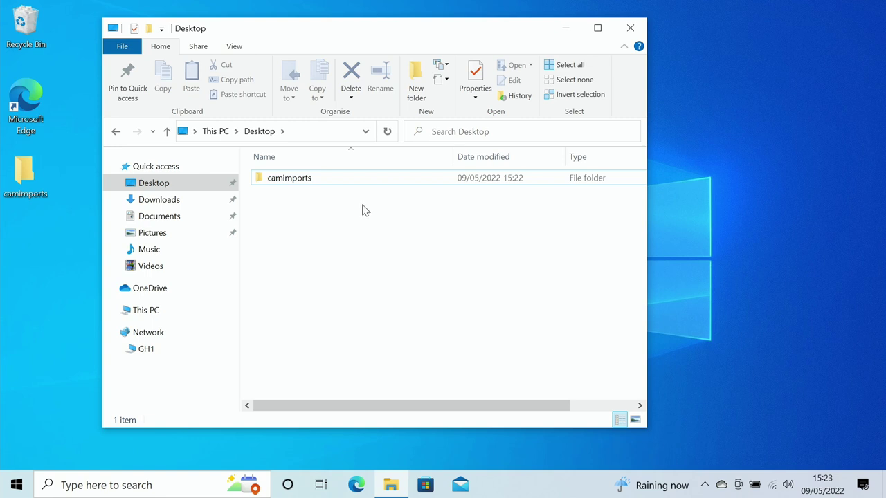
Open the sharing properties of the camimports folder and start choosing people to share it with.
click(349, 183)
click(349, 183)
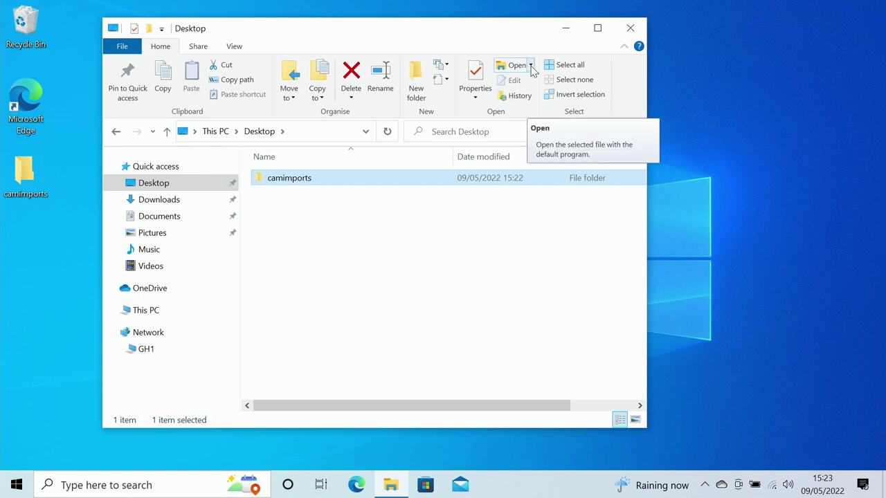
click(475, 72)
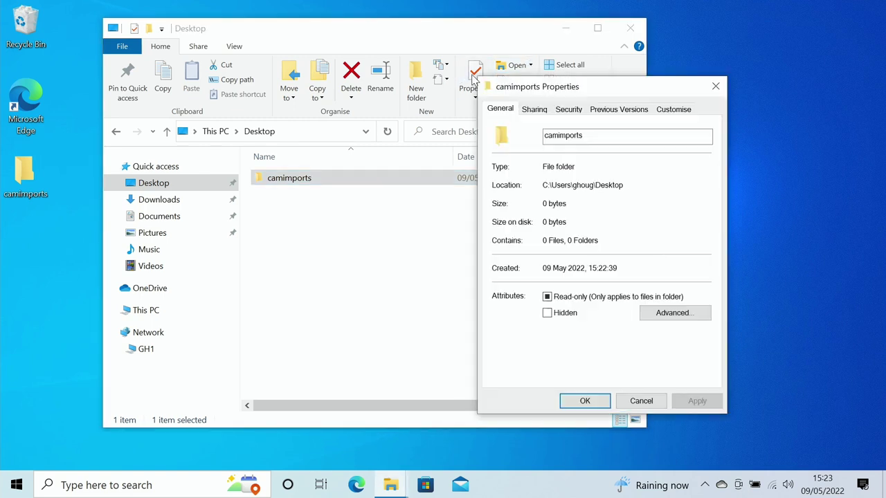
click(538, 112)
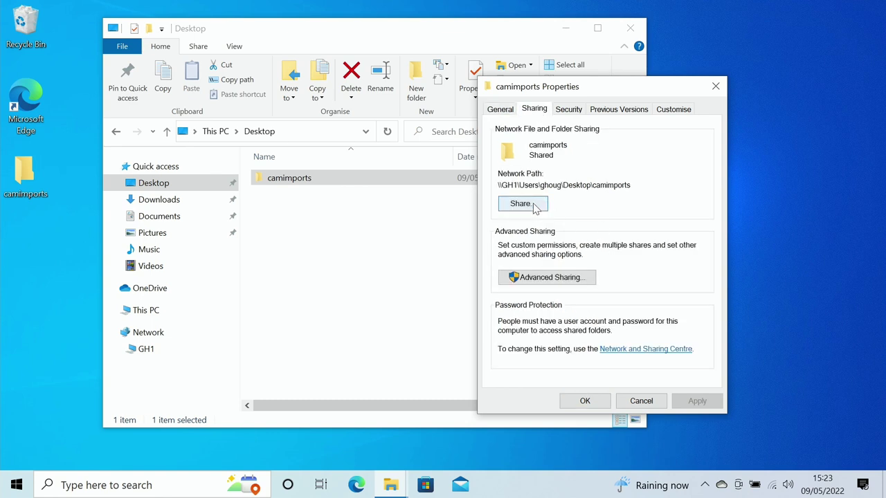
click(530, 203)
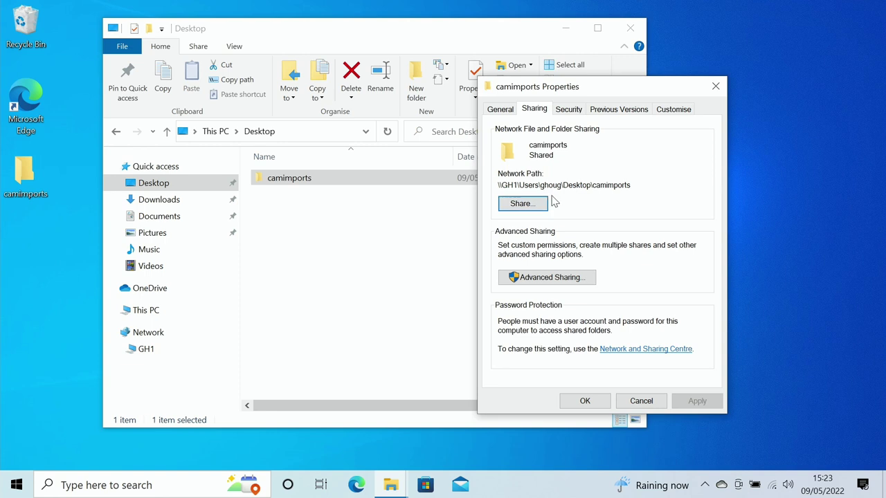
click(526, 207)
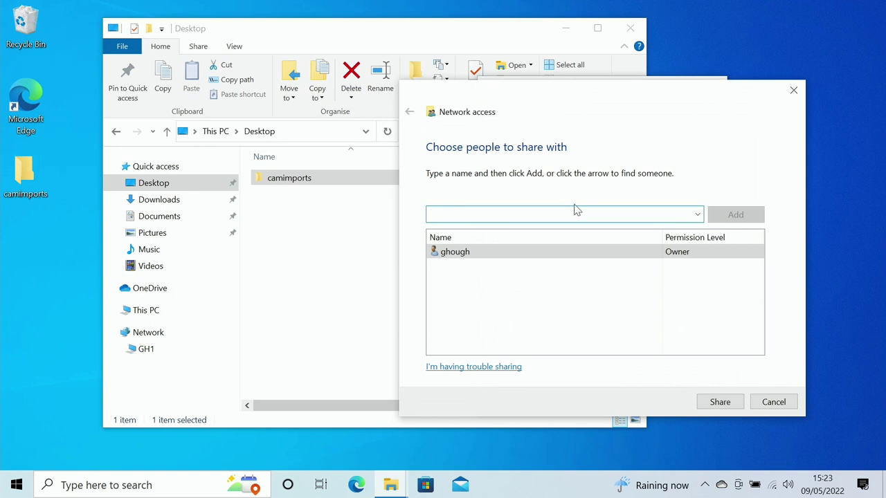
Choose to create a new user for the share and go through account management to the Family & other users settings.
click(698, 215)
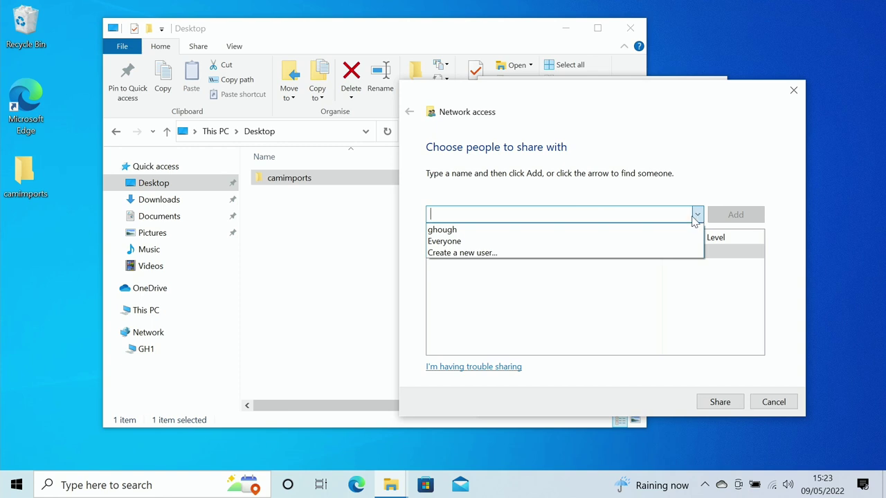
click(524, 254)
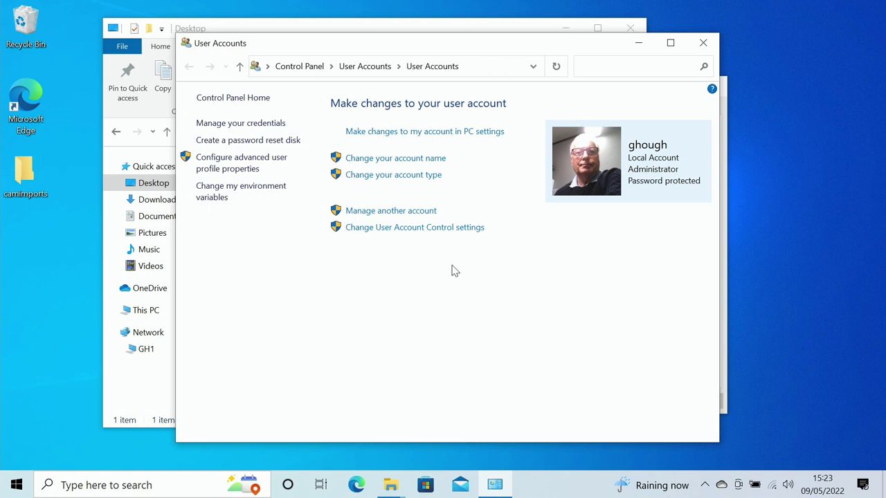
click(396, 211)
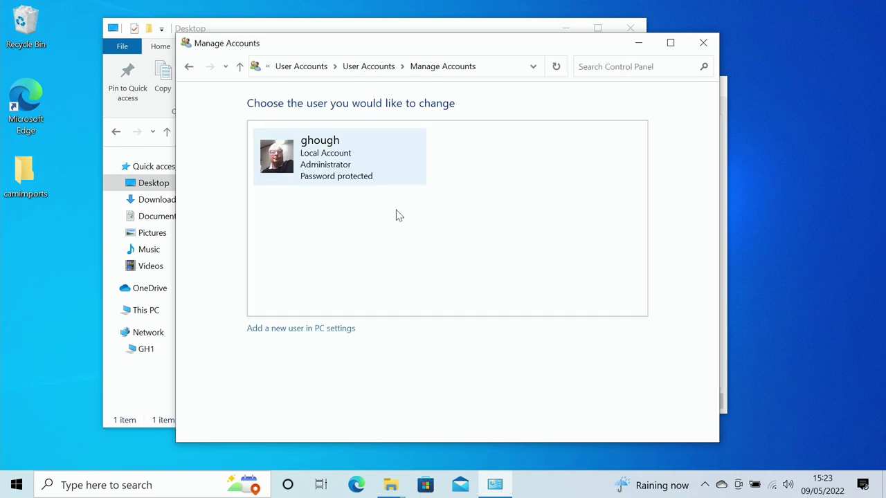
click(337, 329)
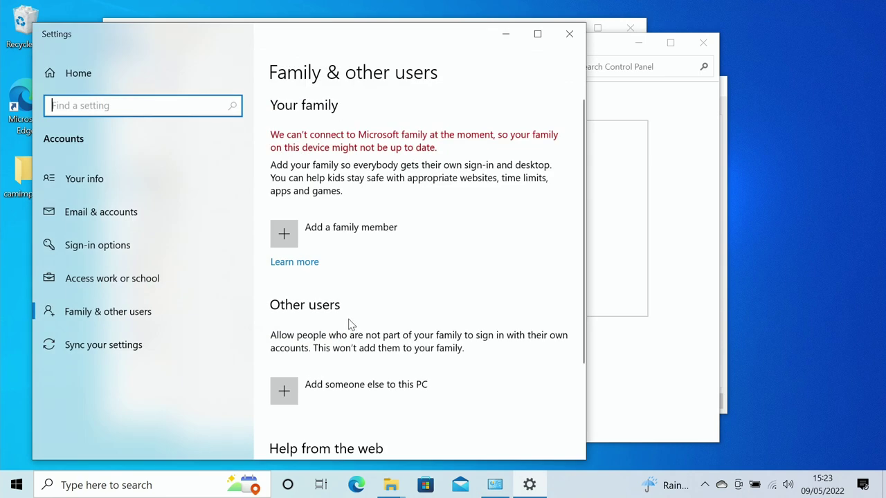
click(183, 319)
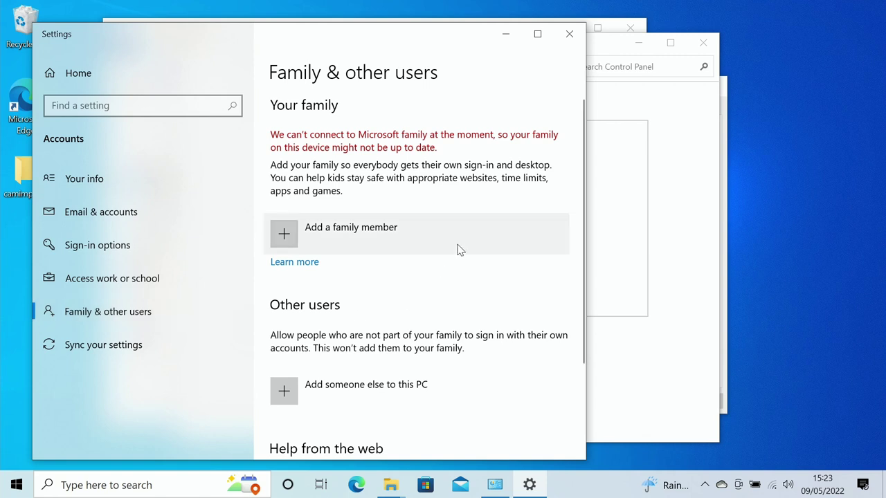
scroll(526, 316, down, 2)
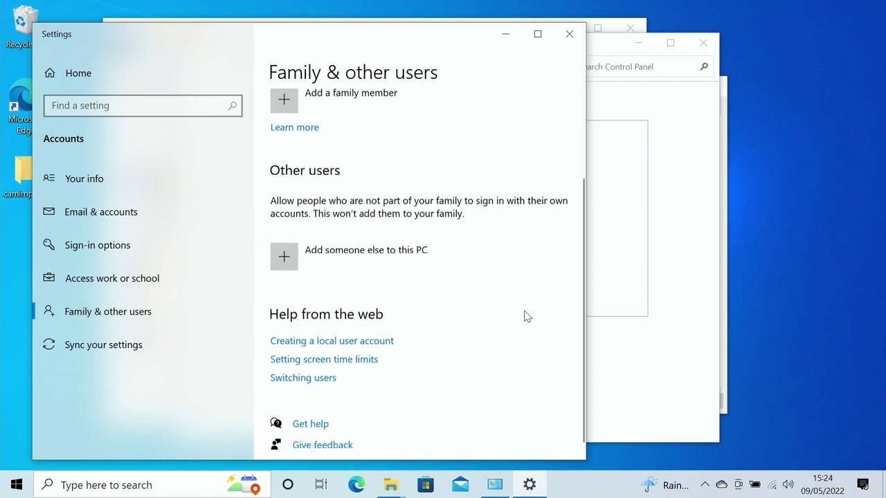
Start adding someone else to this PC as a user without a Microsoft account.
click(347, 244)
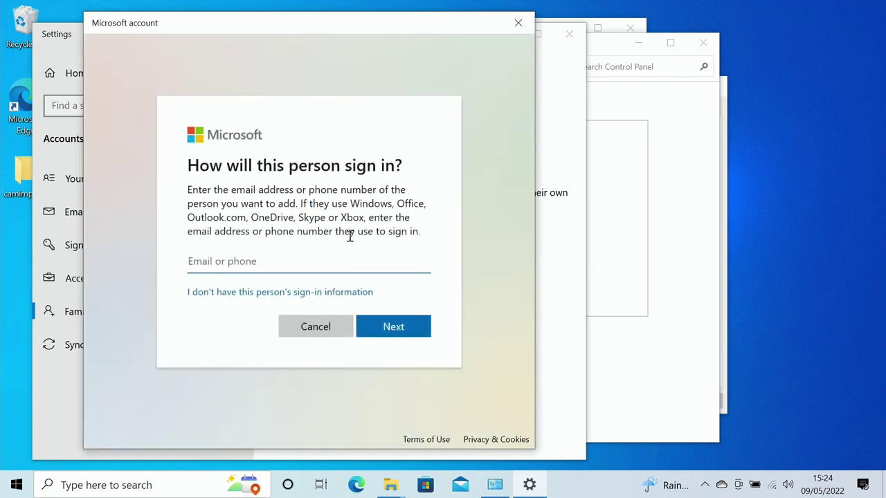
click(348, 296)
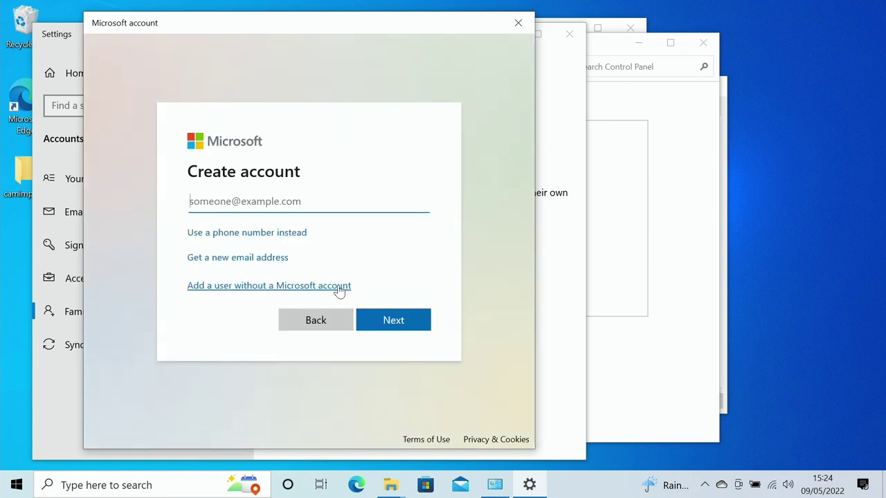
click(340, 287)
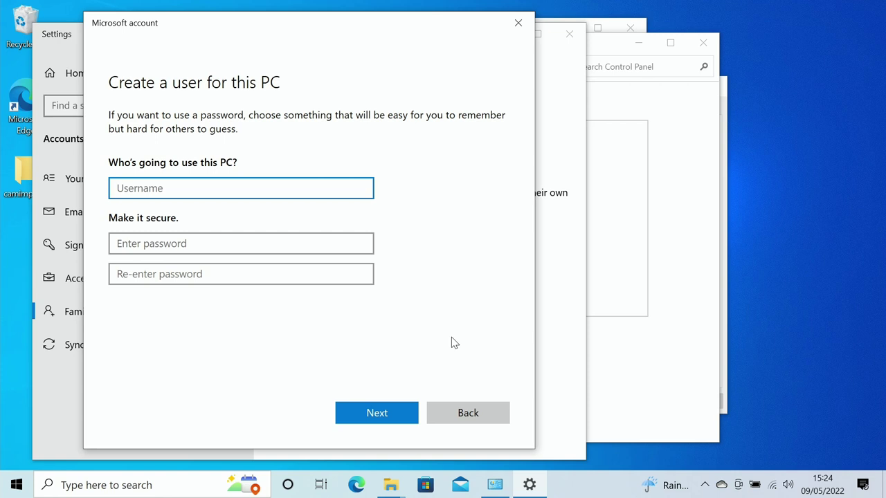
Enter lumix as the new user's username, and fill in the account password and its confirmation.
text(umix)
click(208, 242)
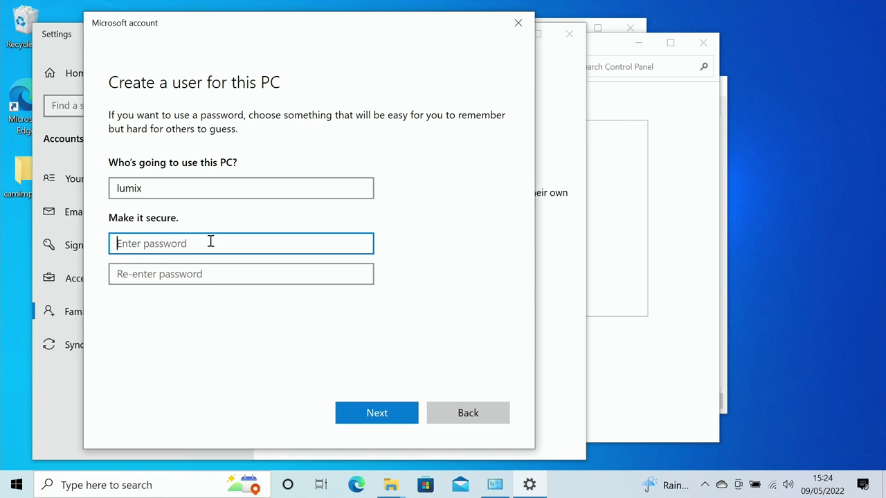
text(•••)
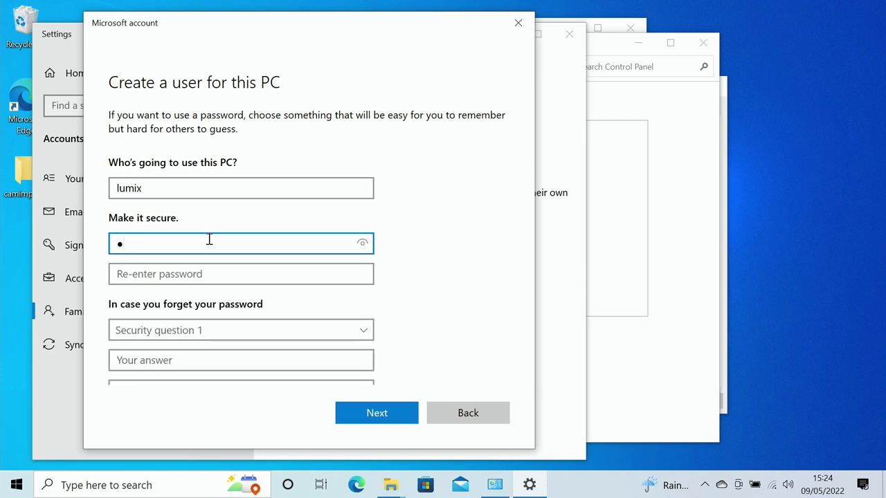
click(160, 278)
text(•••)
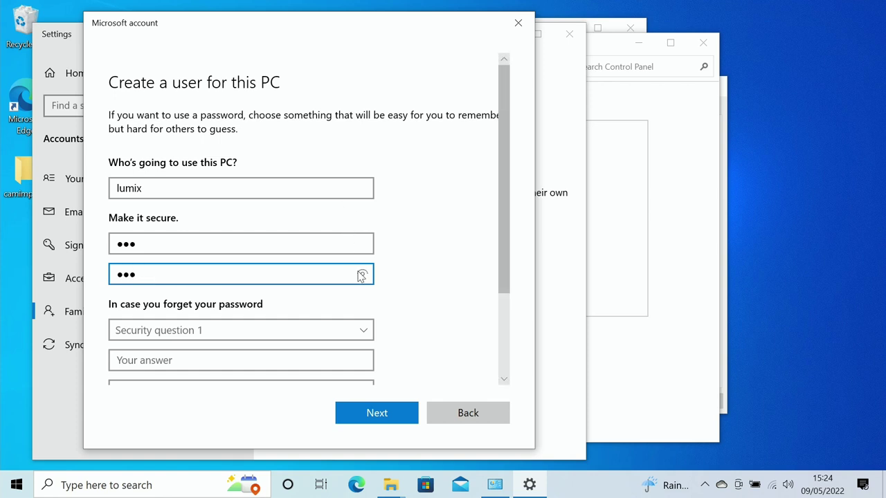
Set the first security question to "What was your first pet's name?" and fill in its answer.
scroll(358, 276, down, 1)
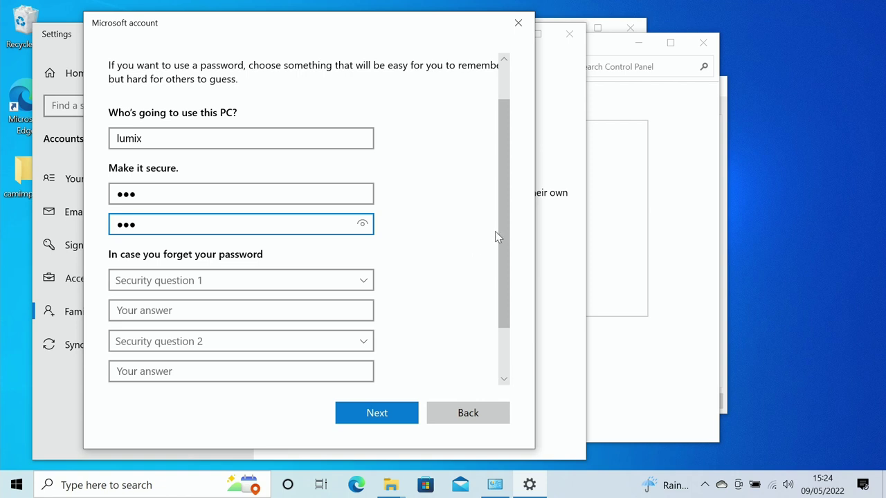
drag(504, 243, 508, 279)
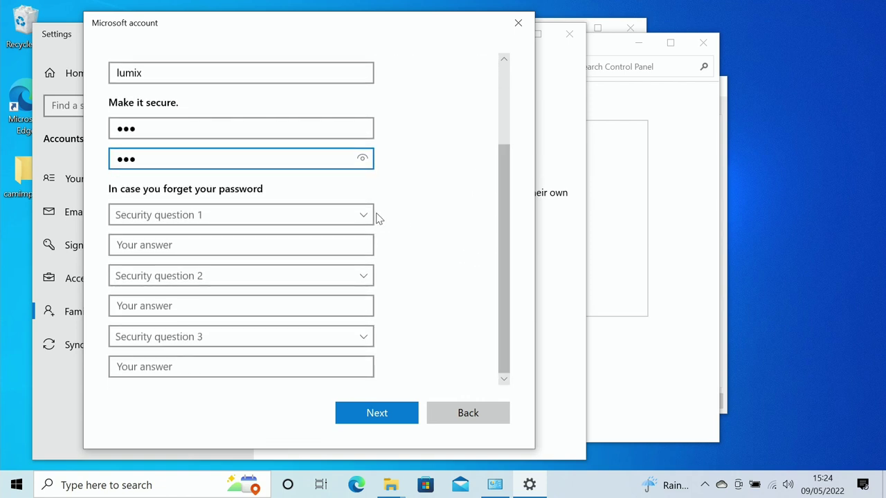
click(365, 218)
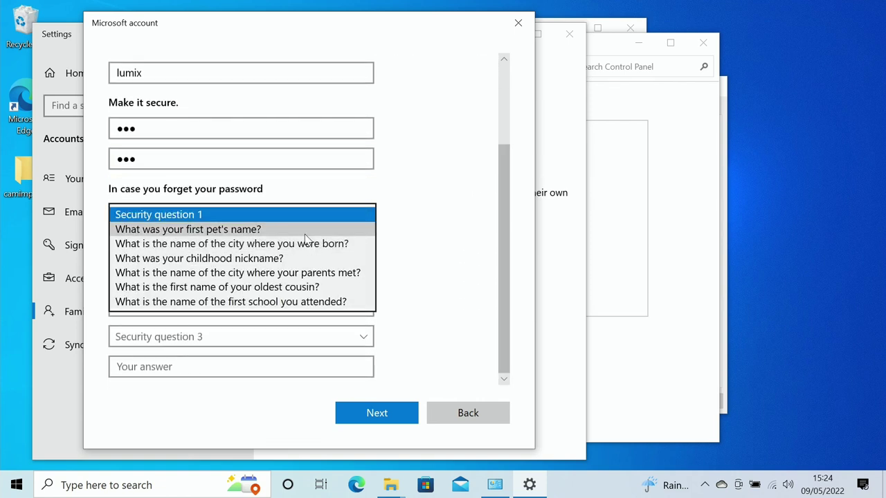
click(304, 229)
click(220, 248)
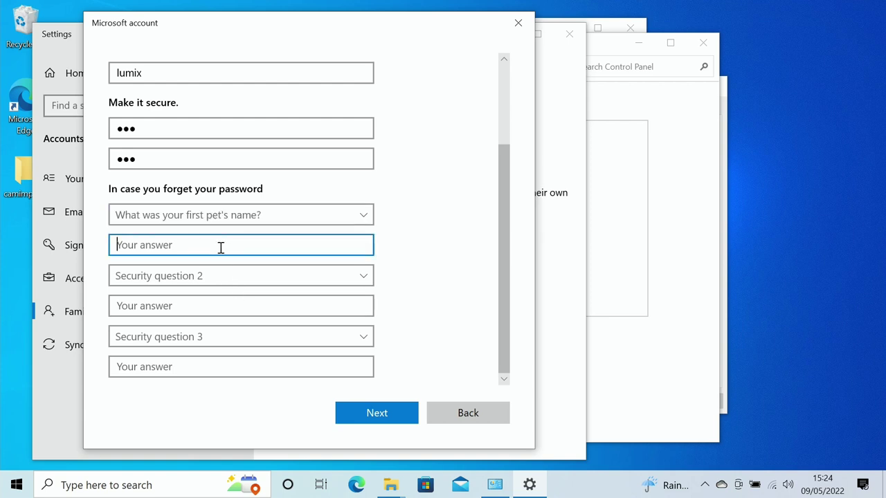
text(a)
Set the second security question to "What is the name of the city where you were born?" and fill in its answer.
click(316, 277)
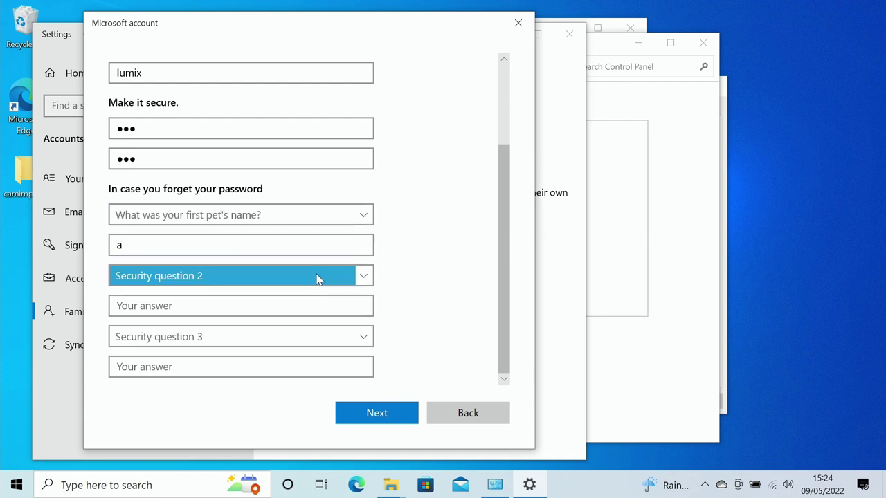
click(298, 306)
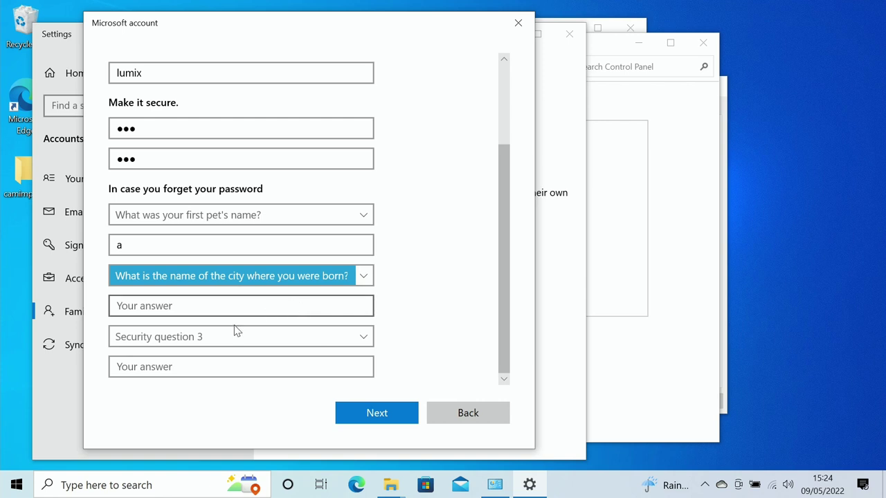
click(187, 304)
text(b)
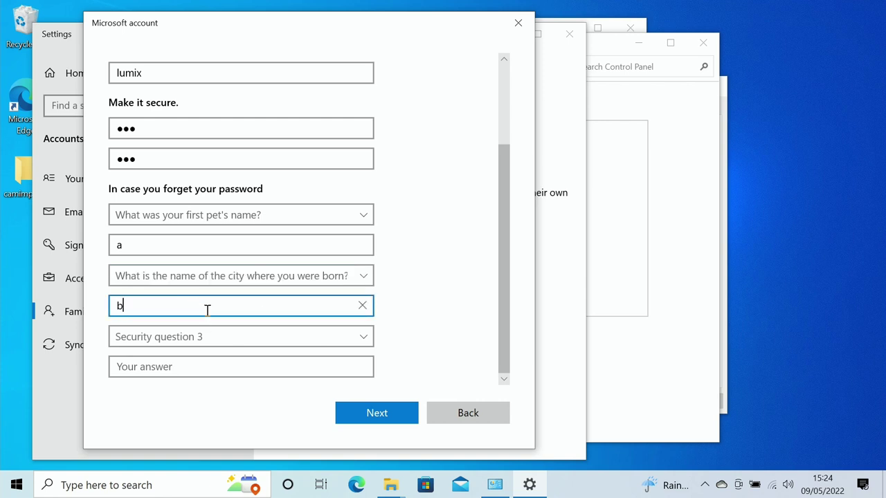
Set the third security question to "What was your childhood nickname?", fill in its answer, and finish creating the lumix account.
click(347, 336)
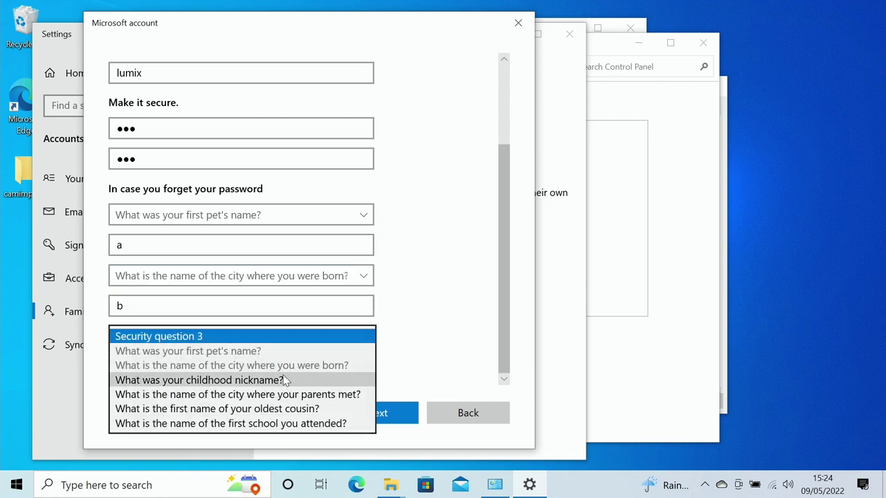
click(287, 380)
click(175, 365)
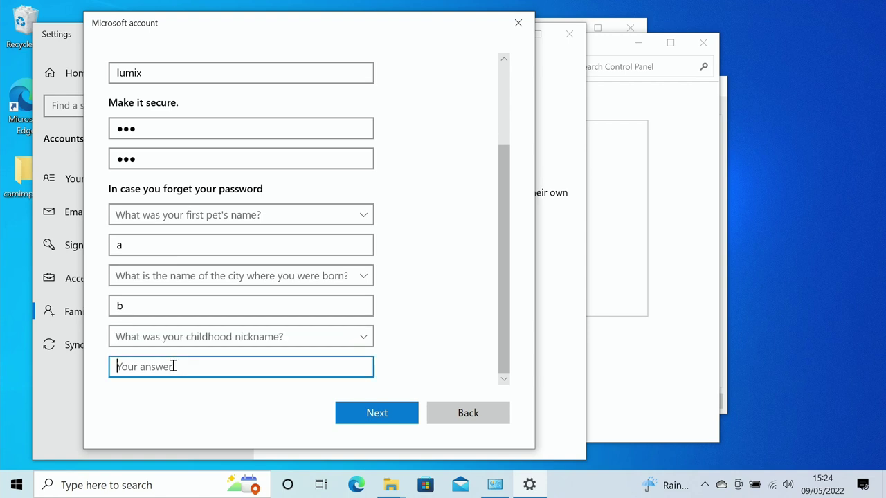
text(c)
click(412, 412)
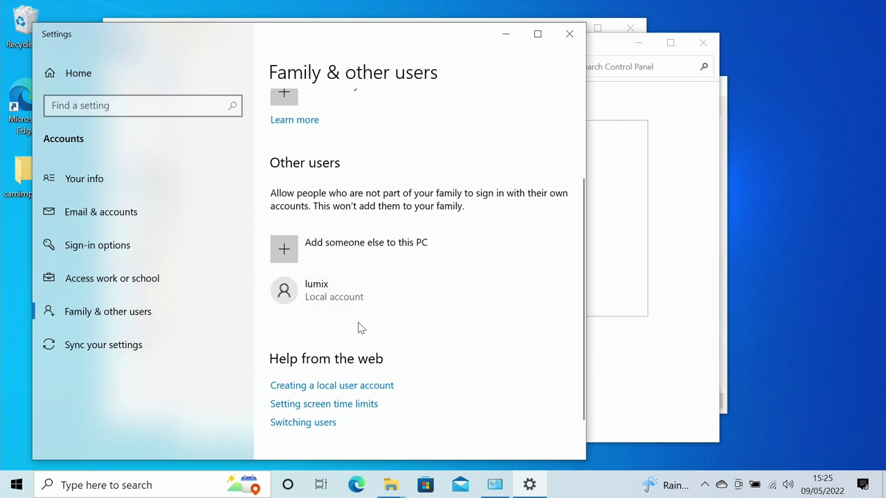
Close the Settings and Manage Accounts windows and start choosing people to share the camimports folder with again.
click(566, 33)
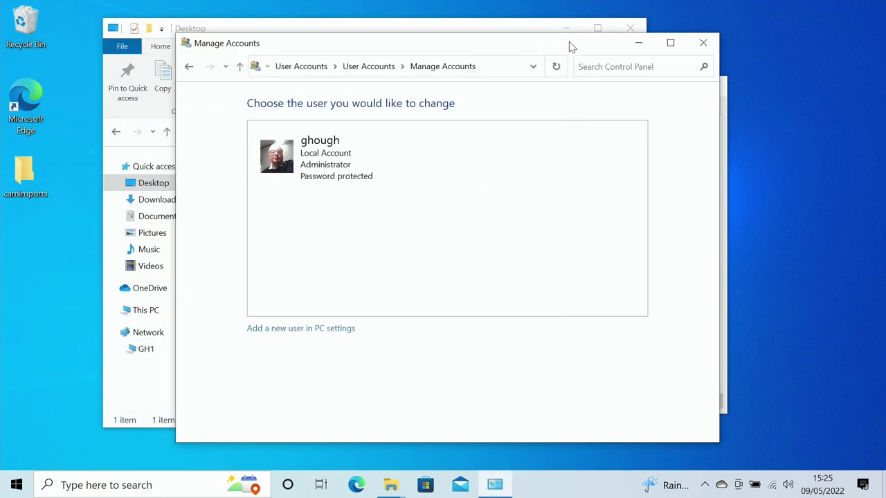
click(704, 42)
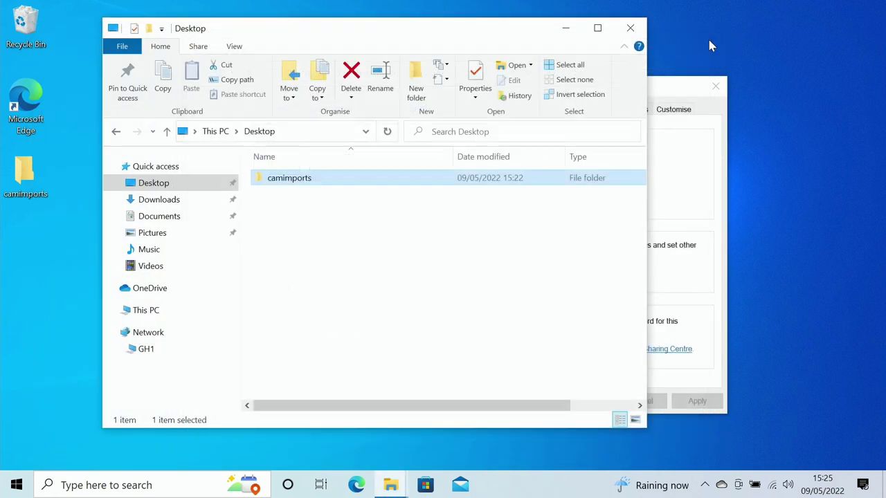
right_click(386, 182)
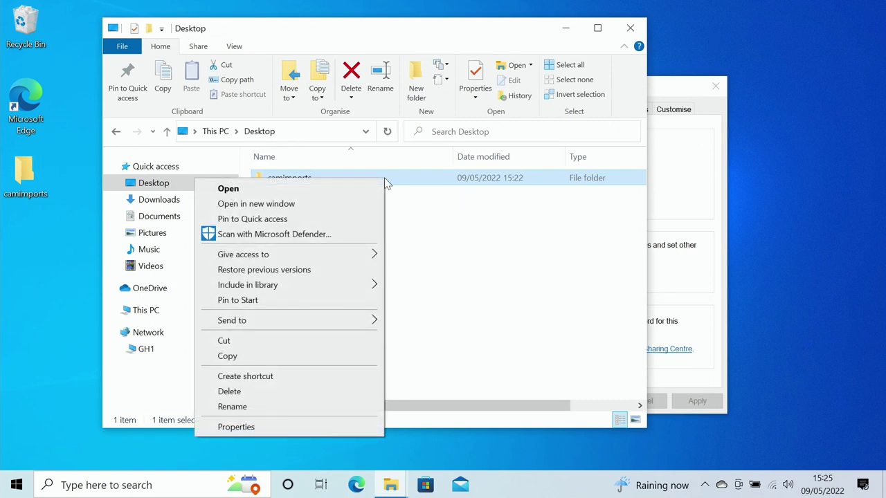
click(477, 76)
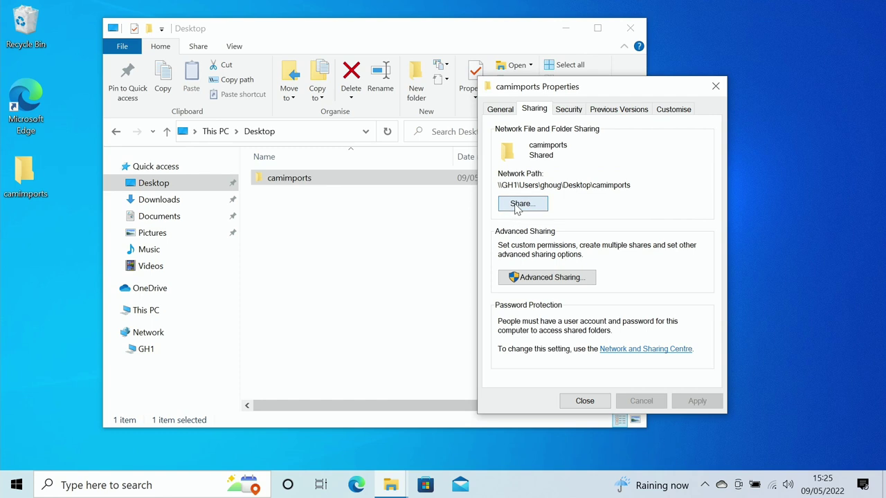
click(517, 205)
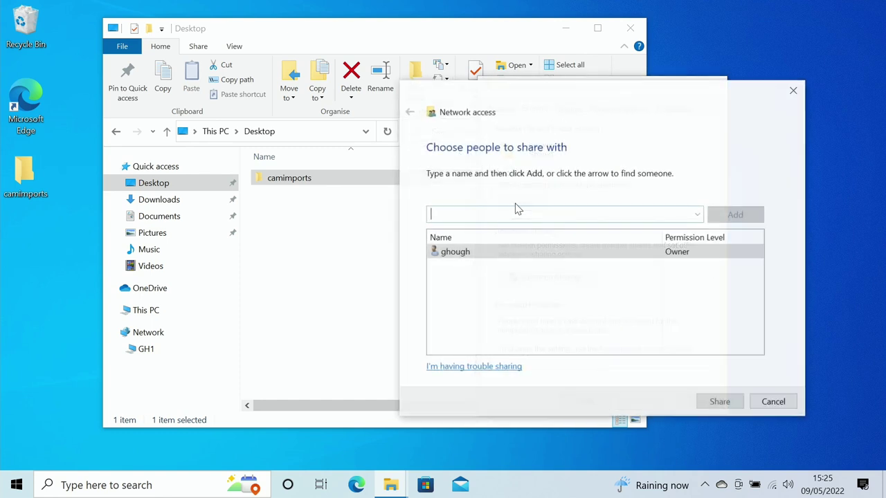
Share the camimports folder with the lumix user at the Read/Write permission level.
click(699, 216)
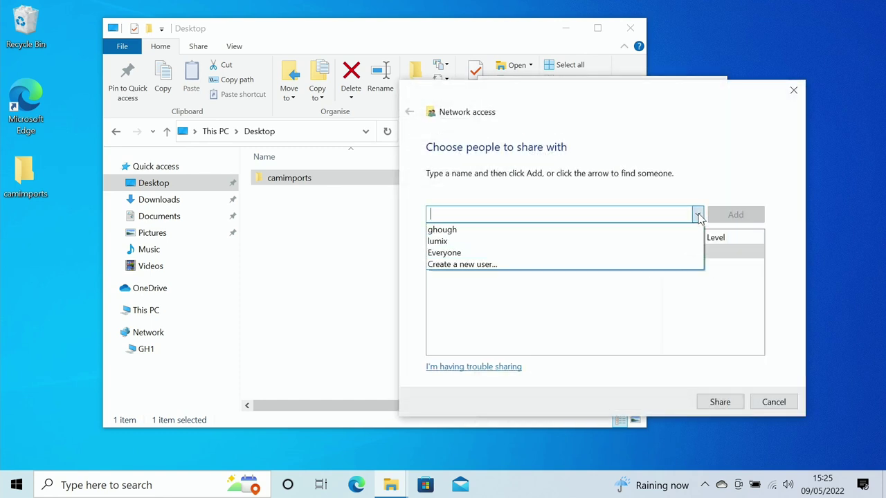
click(635, 241)
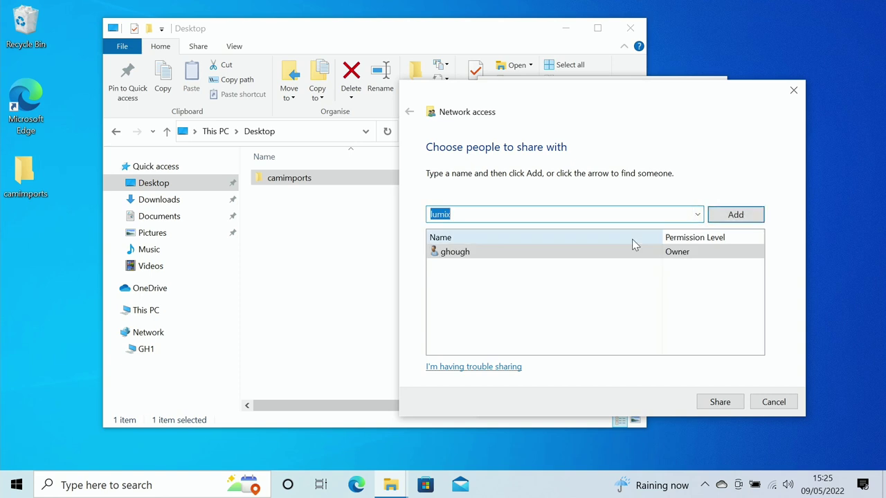
click(736, 214)
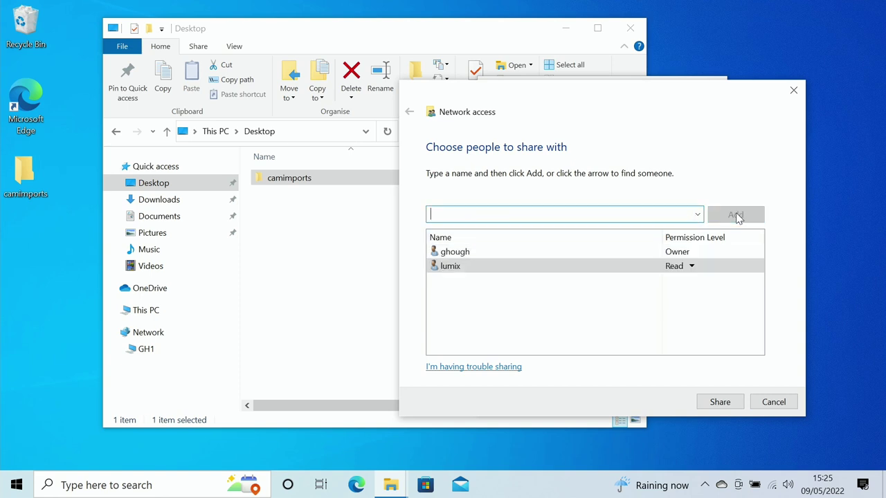
click(691, 268)
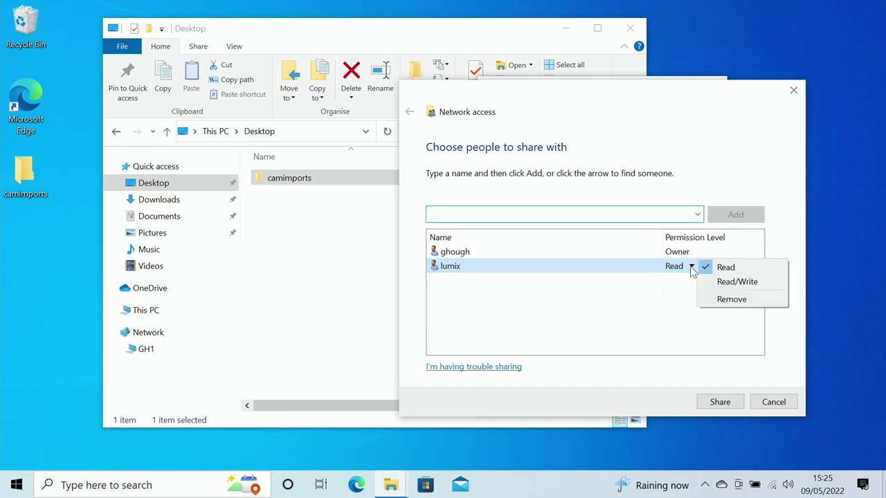
click(738, 283)
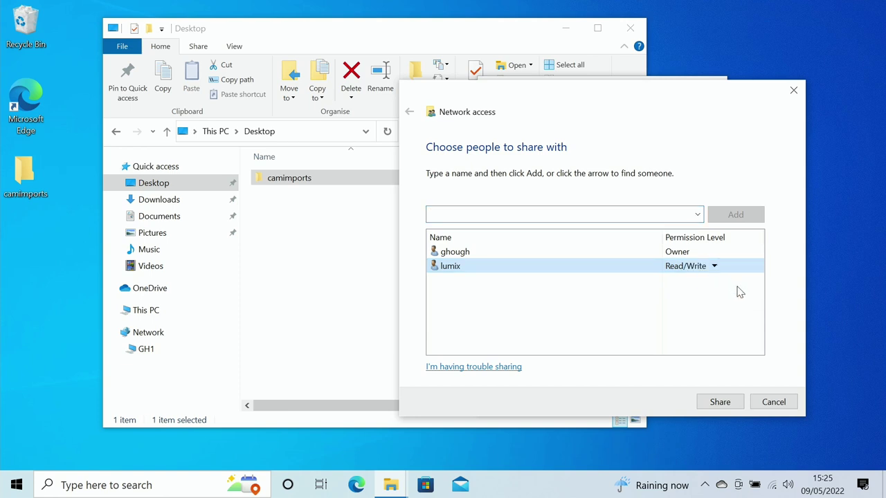
click(720, 403)
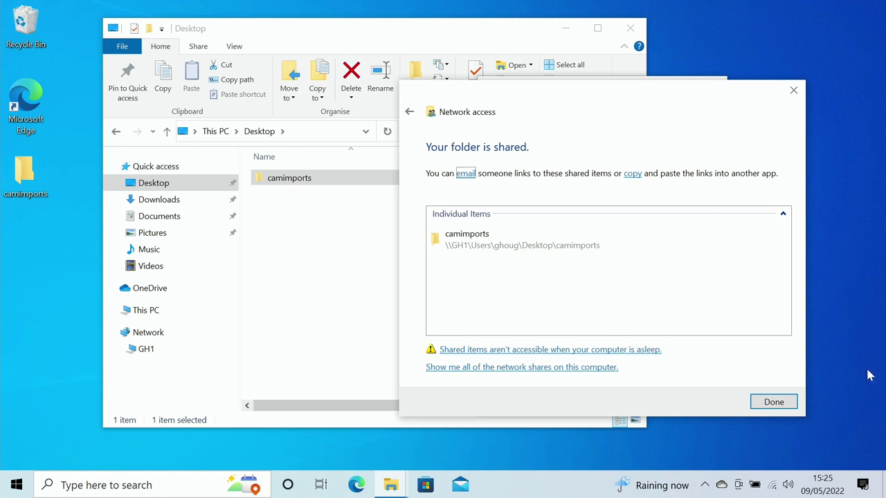
click(776, 404)
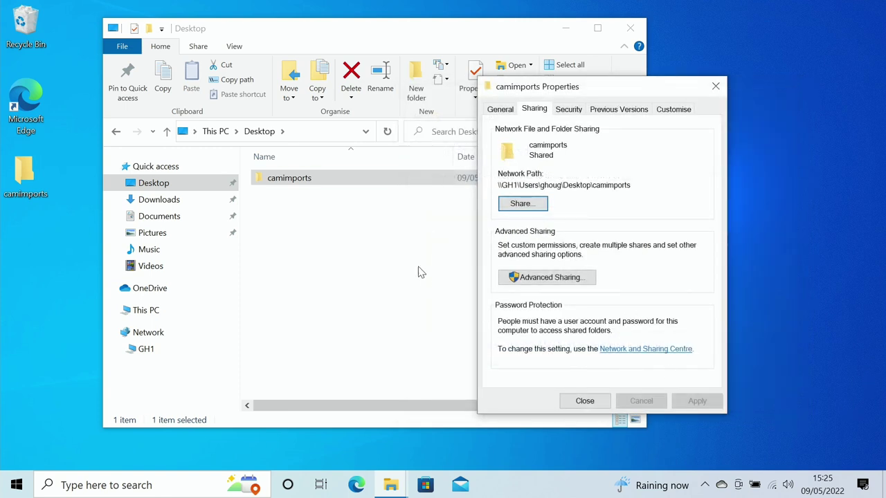
Enable advanced sharing of the folder under the share name camimports, apply it, and close the folder's properties.
click(554, 279)
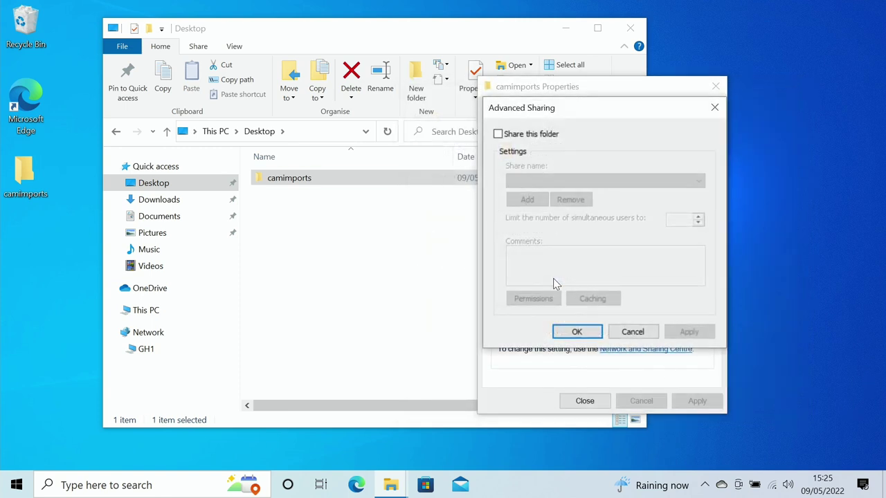
click(500, 135)
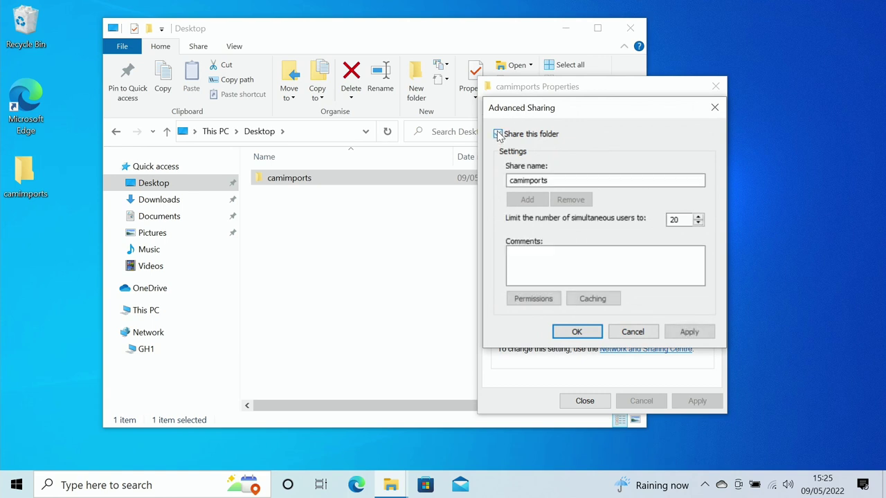
click(699, 333)
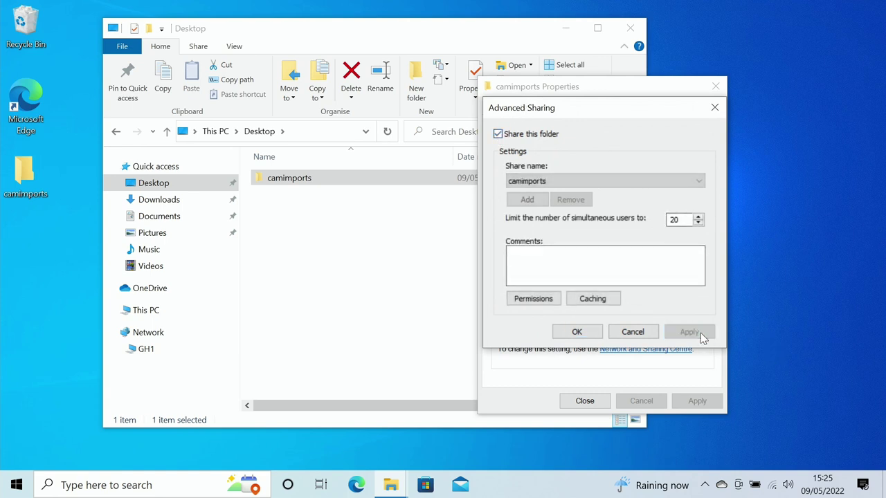
click(580, 333)
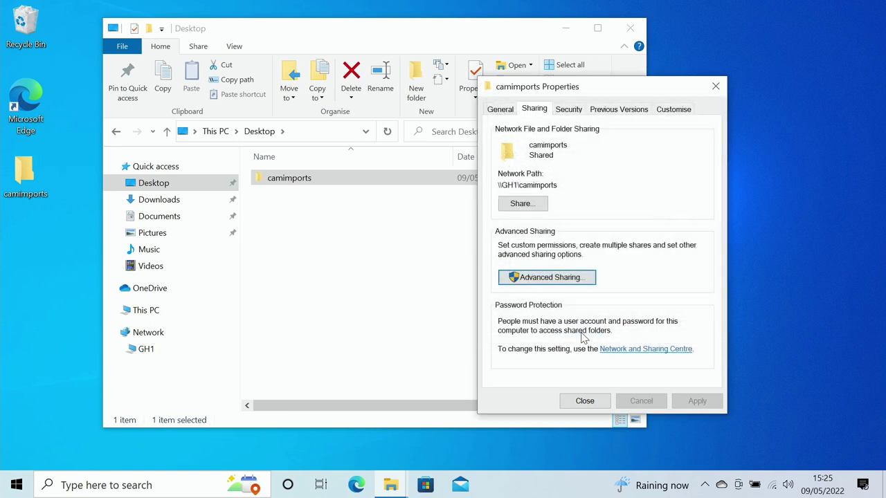
click(593, 403)
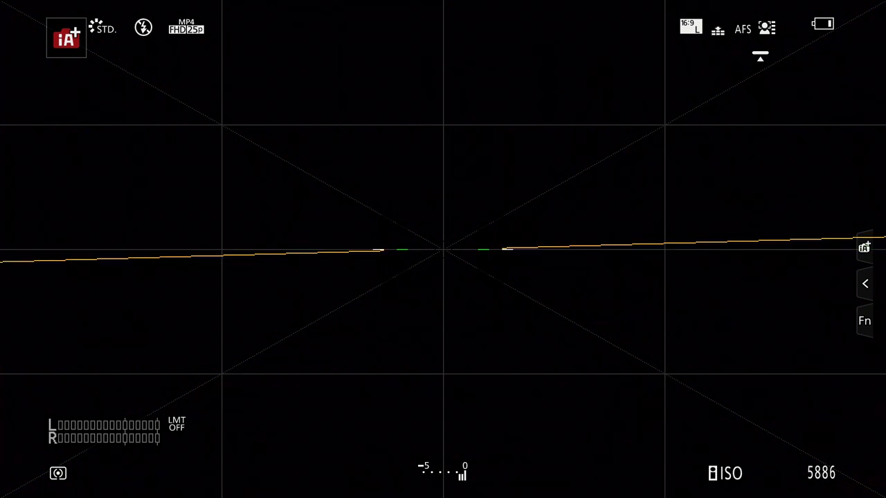
Switch to the Lumix camera's setup menu and start a new connection with its Wi-Fi Function.
key(Return)
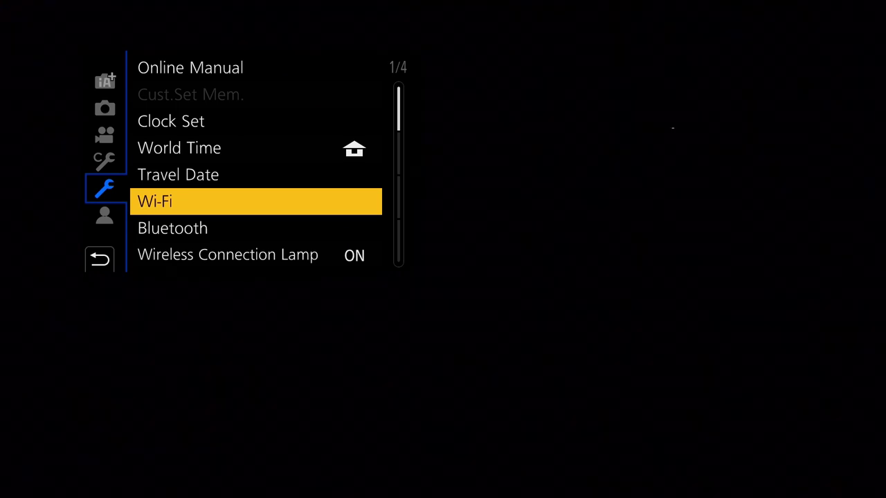
key(Return)
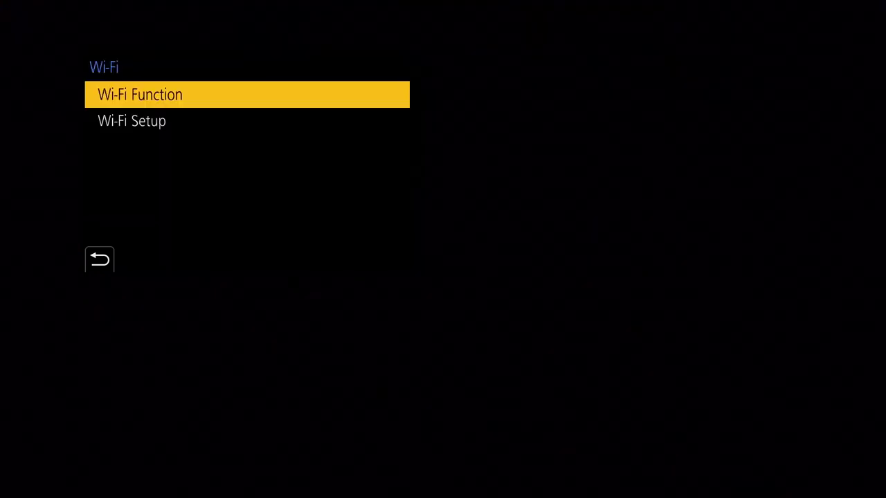
key(Return)
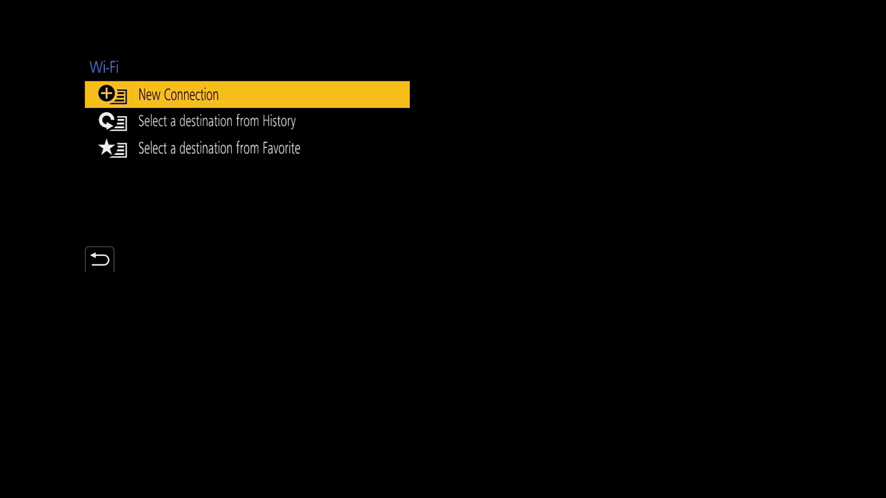
key(Return)
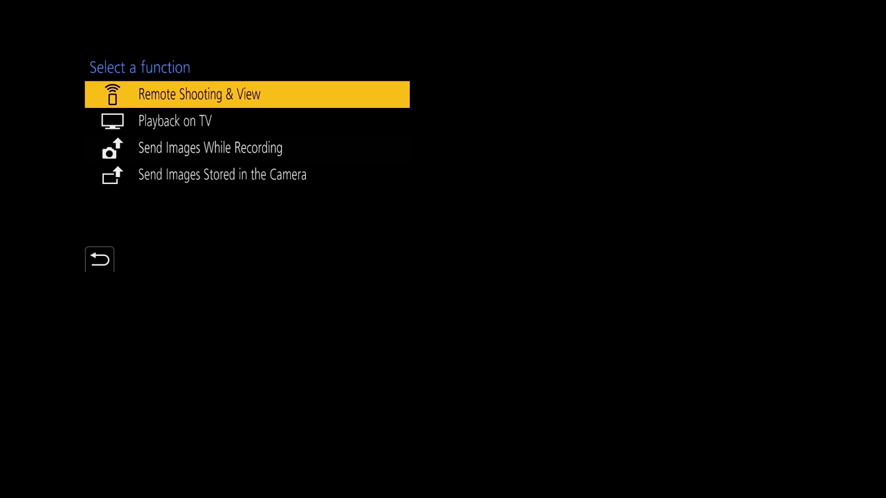
Choose Send Images Stored in the Camera as the function and PC as the destination.
key(Down)
key(Down)
key(Down)
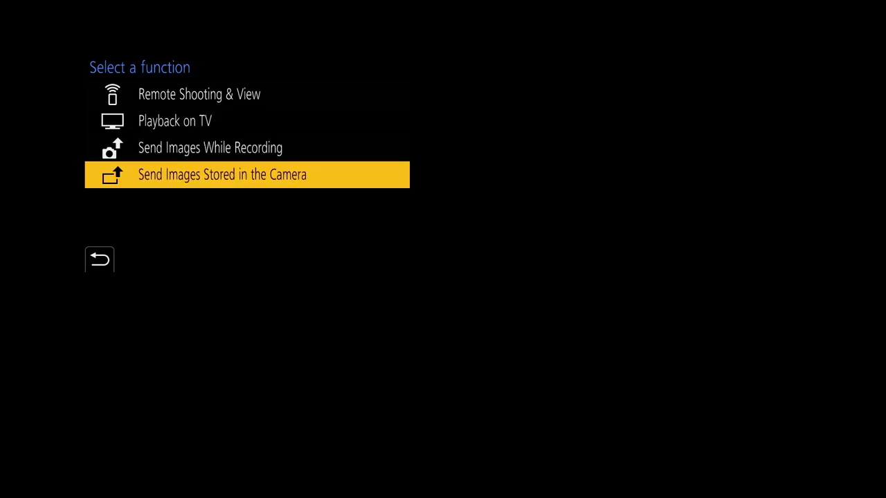
key(Return)
key(Down)
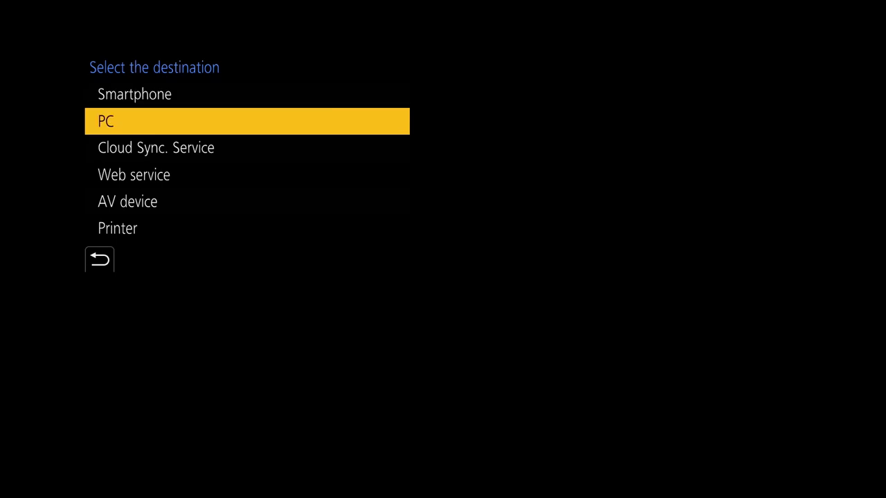
key(Return)
Choose Direct as the connection method to the PC and Manual Connection for selecting the SSID.
key(Down)
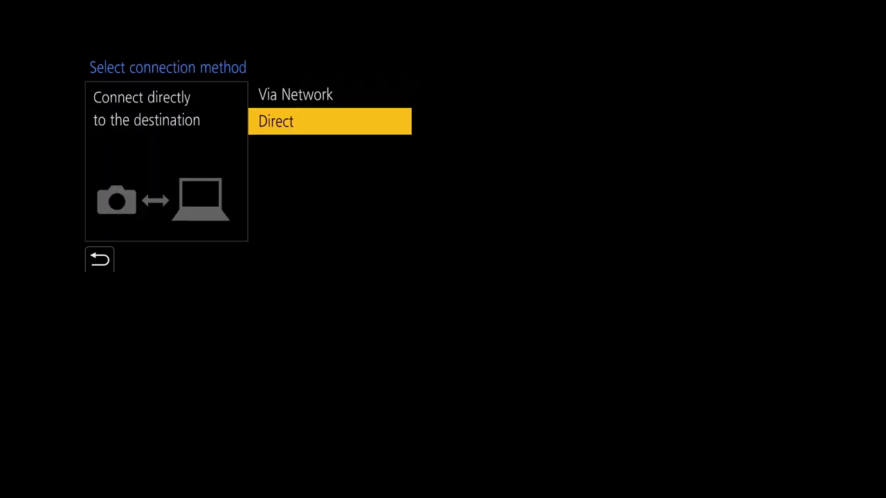
key(Return)
key(Down)
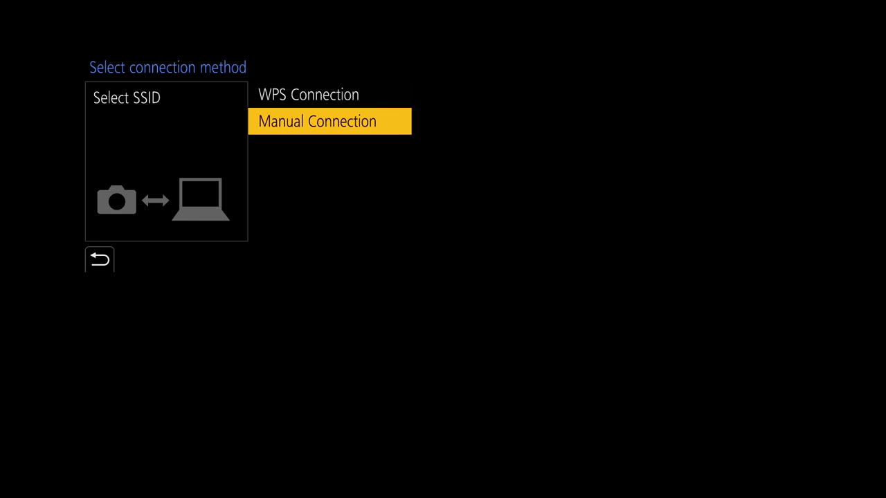
key(Return)
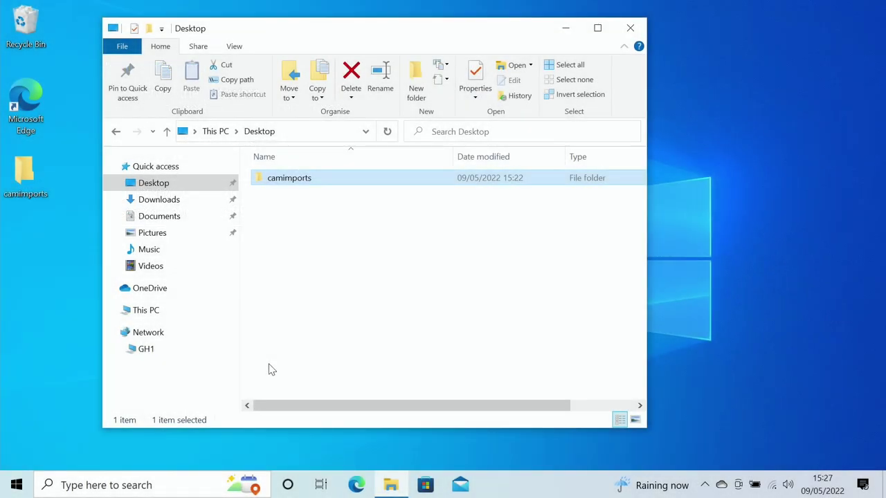
Switch to the Windows PC and connect its Wi-Fi to the camera's network FZ10002-A9983B, keeping automatic connection enabled.
click(772, 487)
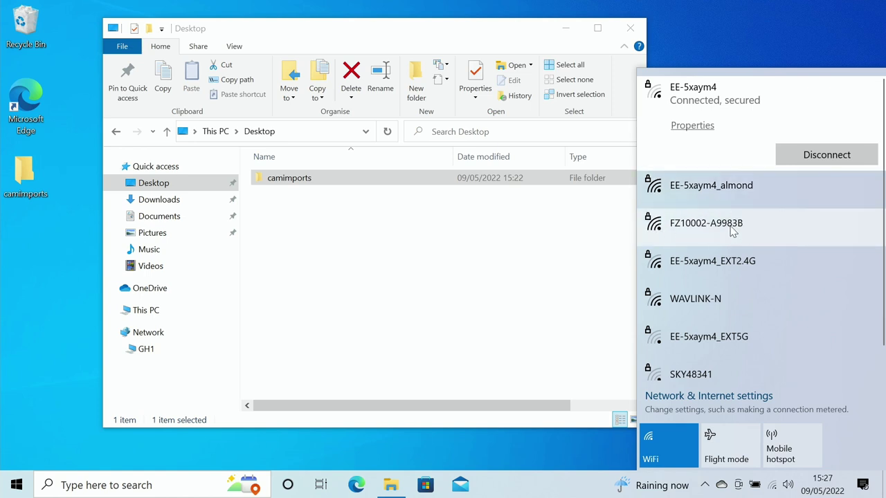
click(771, 226)
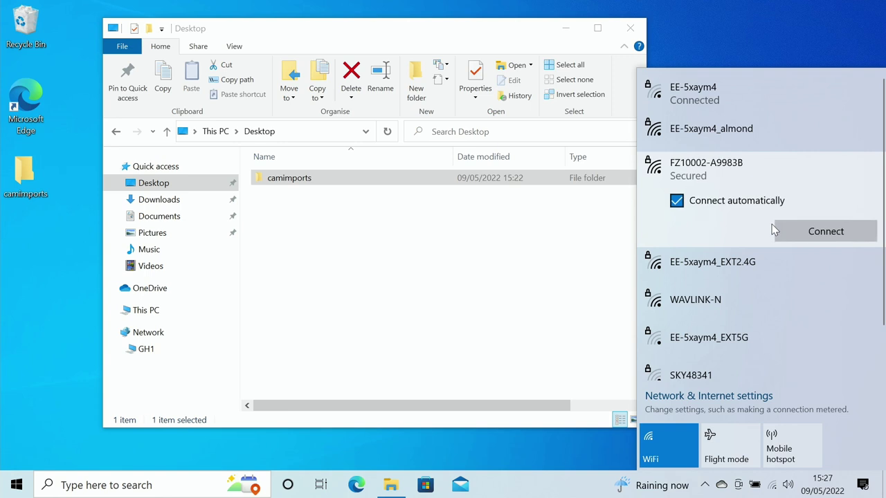
click(801, 228)
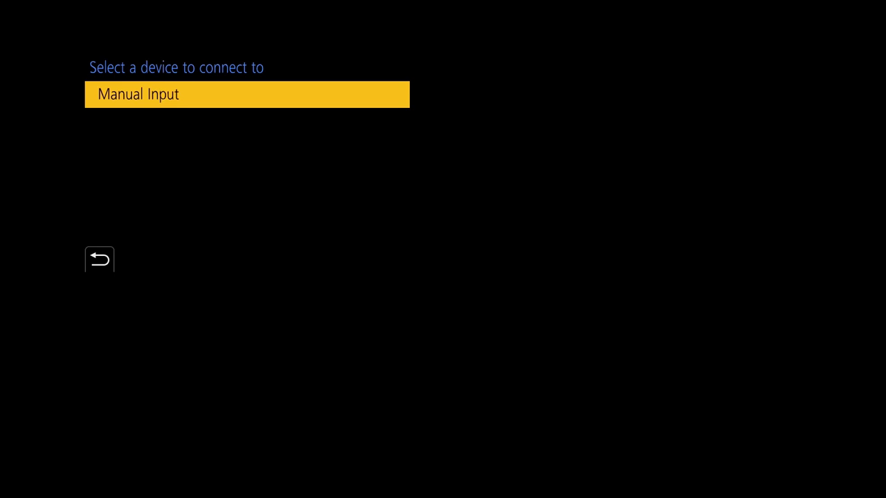
Switch to the camera, choose Manual Input for the device to connect to, and enter the letters GH.
key(Return)
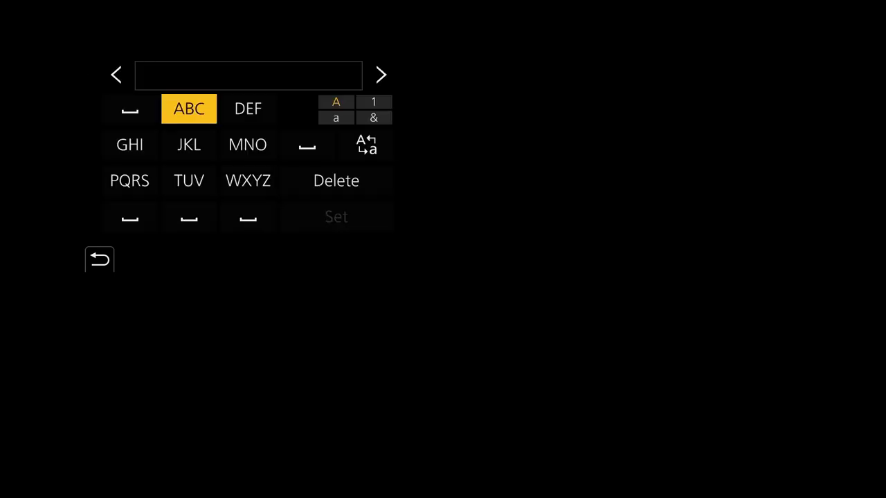
key(Down)
key(Left)
key(Return)
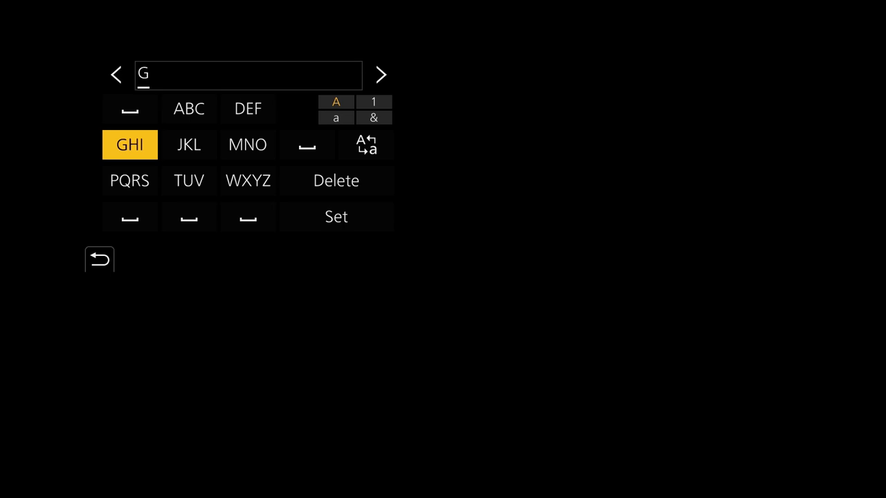
key(Right)
key(Up)
key(Up)
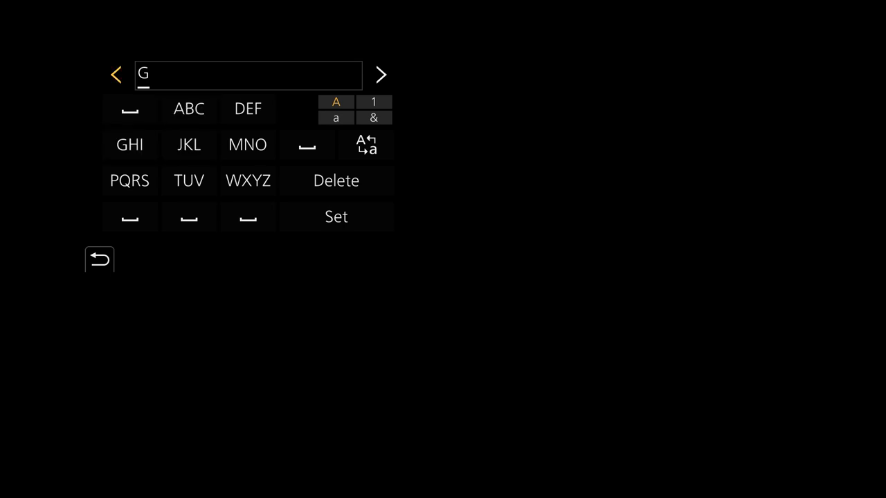
key(Right)
key(Down)
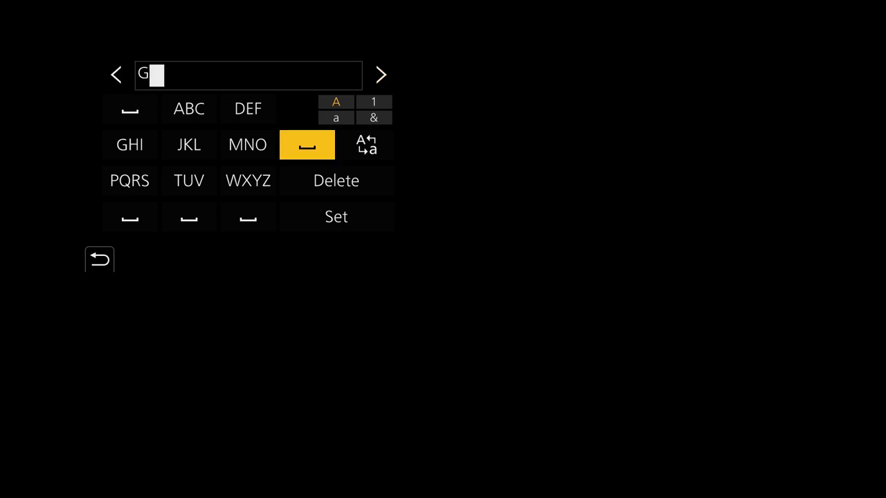
key(Left)
key(Left)
key(Left)
text(H)
Add the digit 1 to complete the PC name as GH1 and set it.
key(Right)
key(Right)
key(Right)
key(Right)
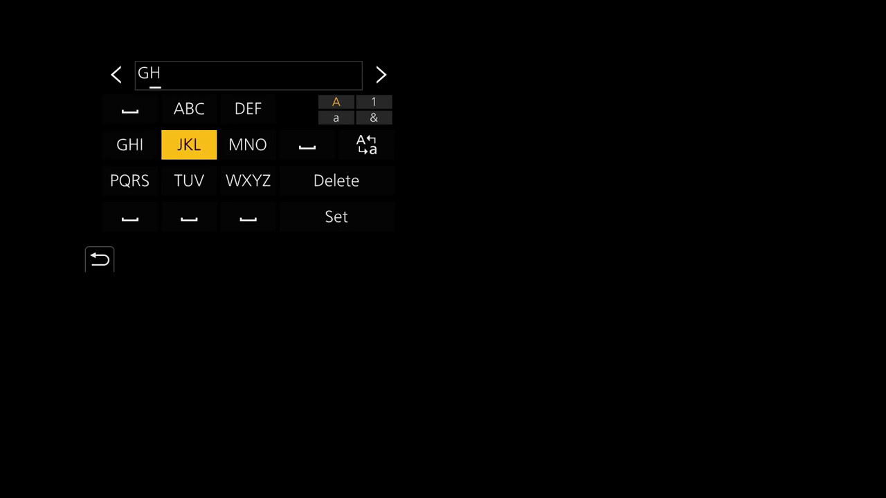
key(Return)
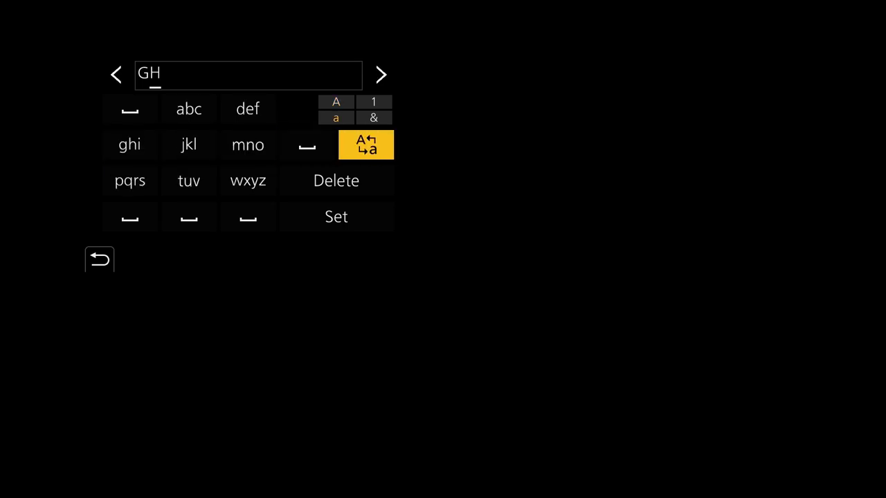
key(Up)
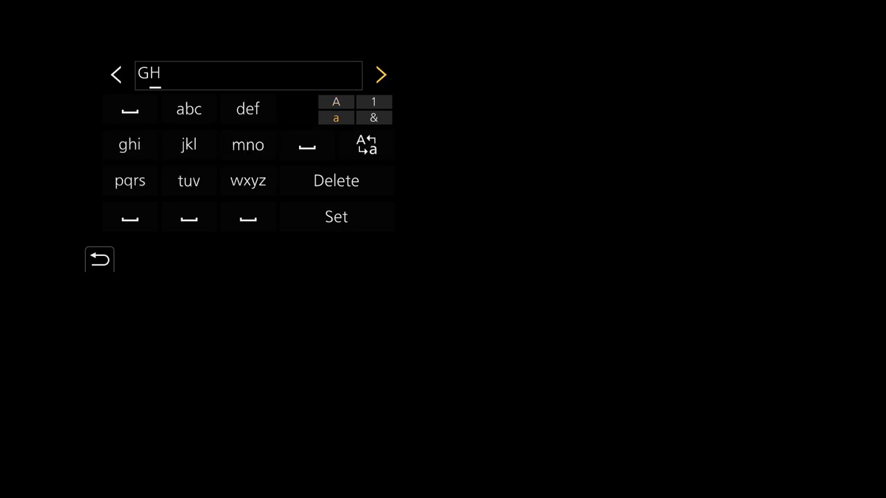
key(Down)
key(Return)
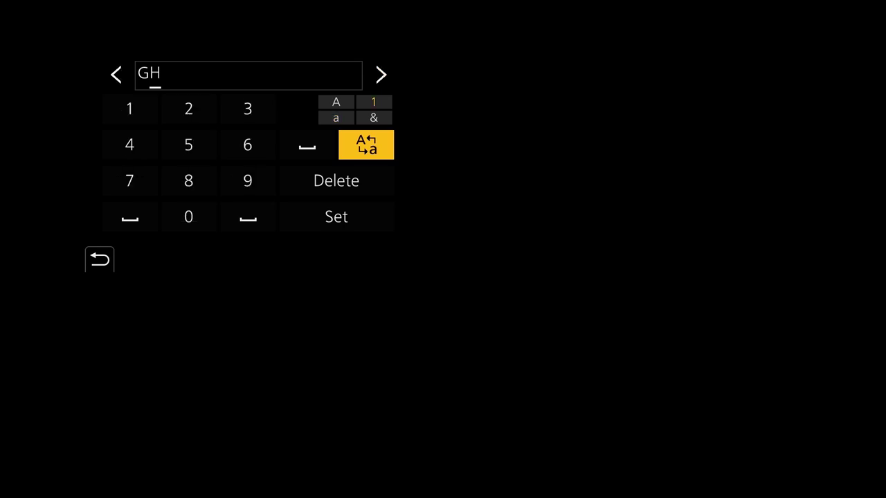
key(Left)
key(Left)
key(Left)
key(Left)
key(Up)
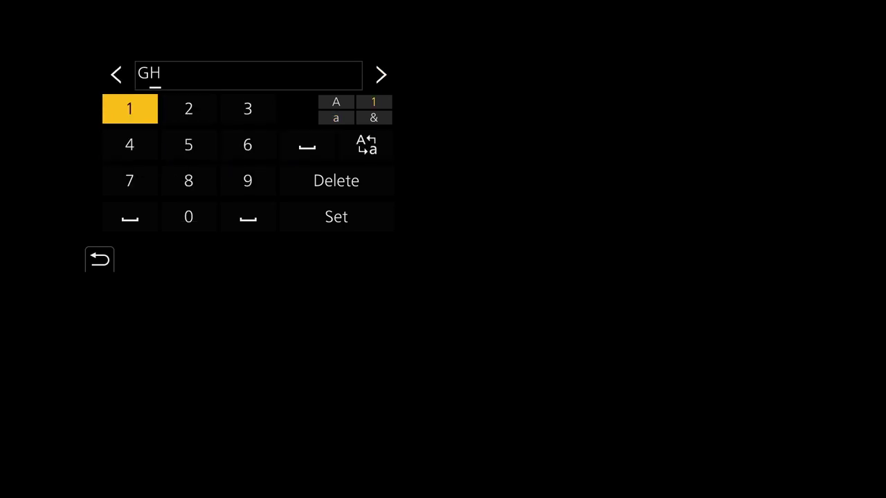
key(Return)
key(Down)
key(Down)
key(Down)
key(Right)
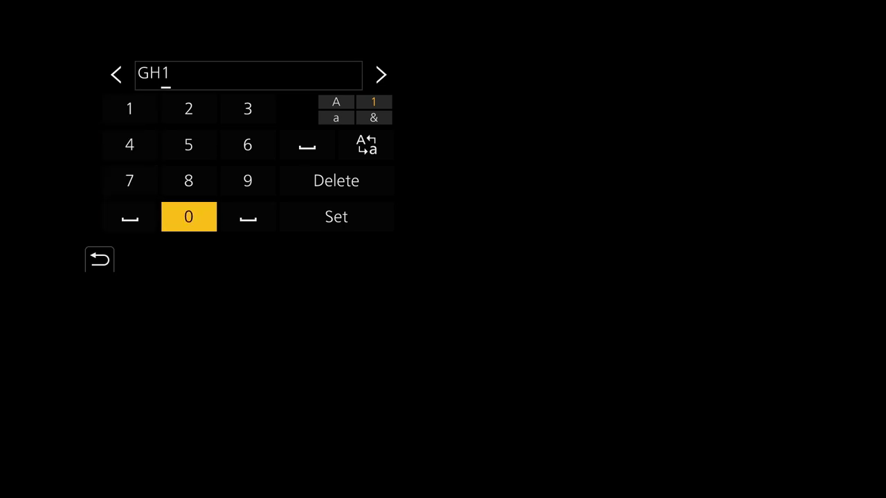
key(Right)
key(Right)
key(Return)
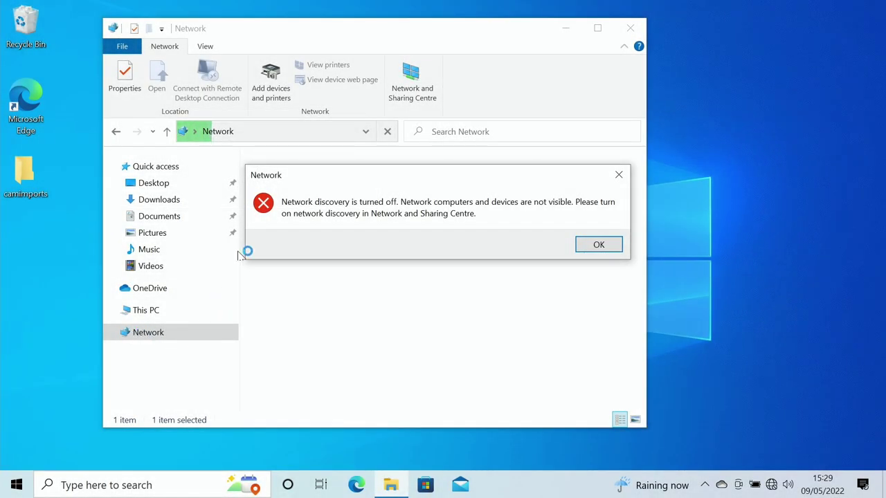
Switch to the PC, turn on network discovery and file sharing by making the connected network private, and select computer GH1.
click(599, 247)
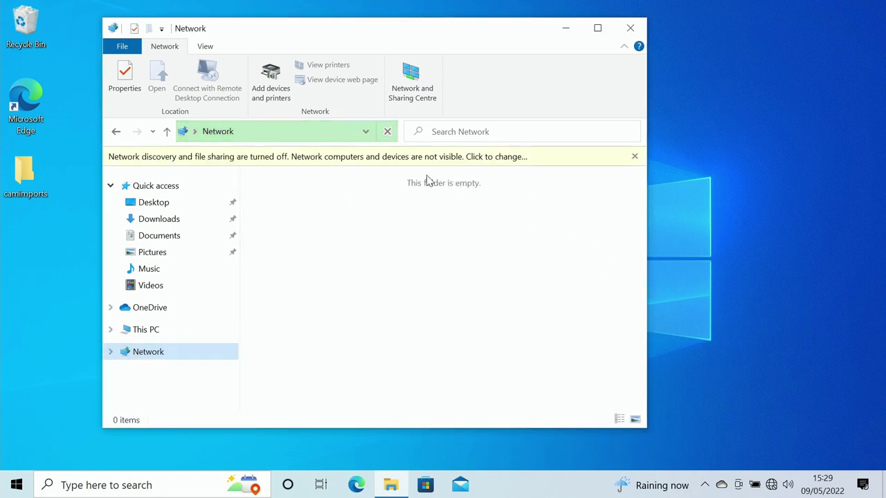
click(457, 164)
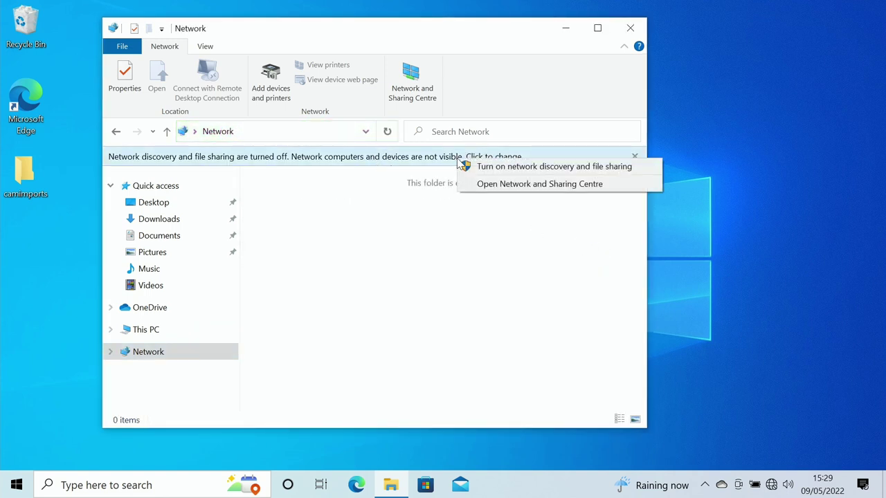
click(524, 168)
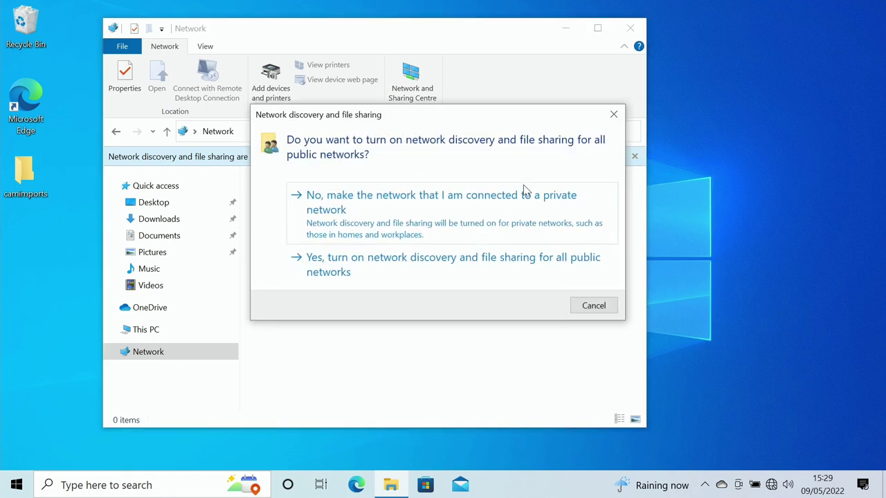
click(498, 201)
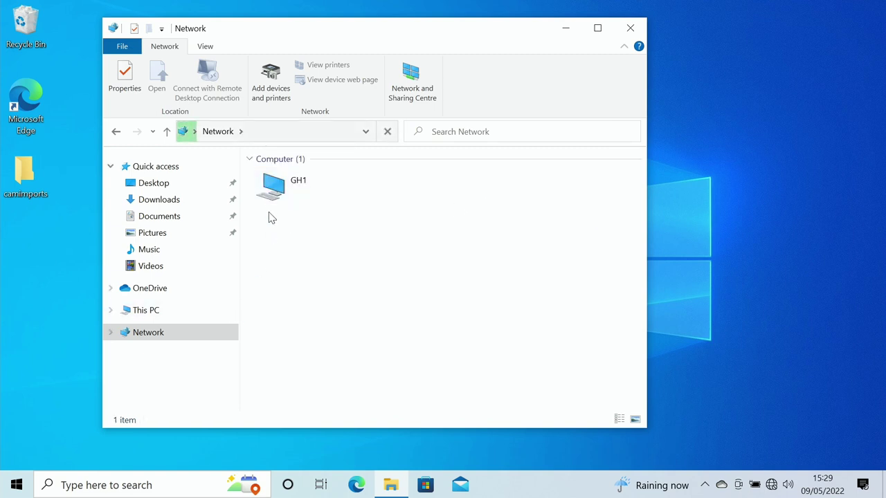
click(274, 195)
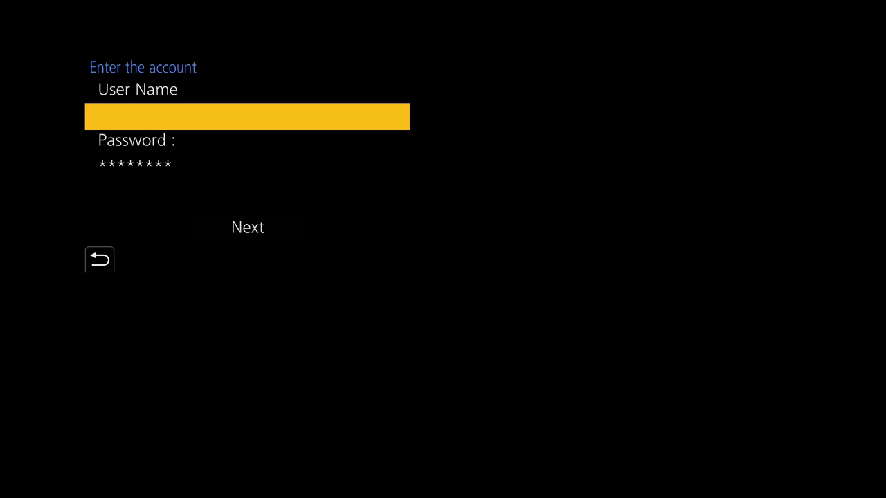
Switch to the camera's account entry and enter the lowercase letters lumi in the User Name field.
key(Return)
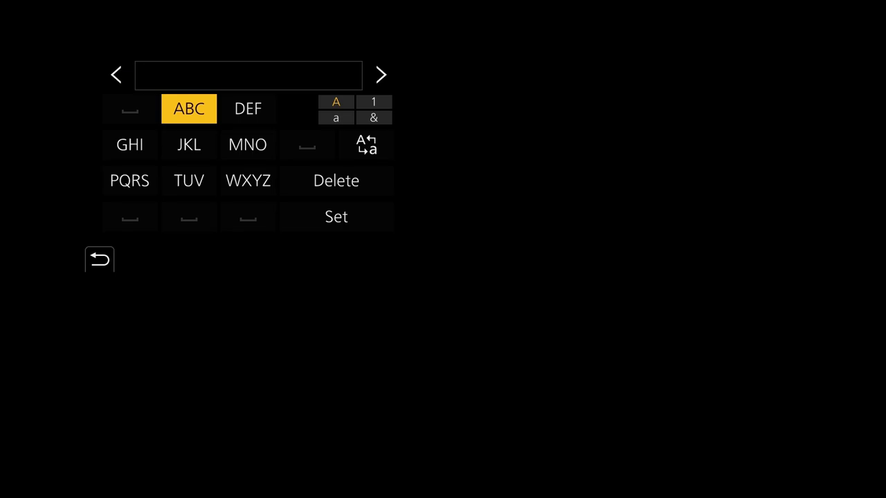
key(Right)
key(Down)
key(Right)
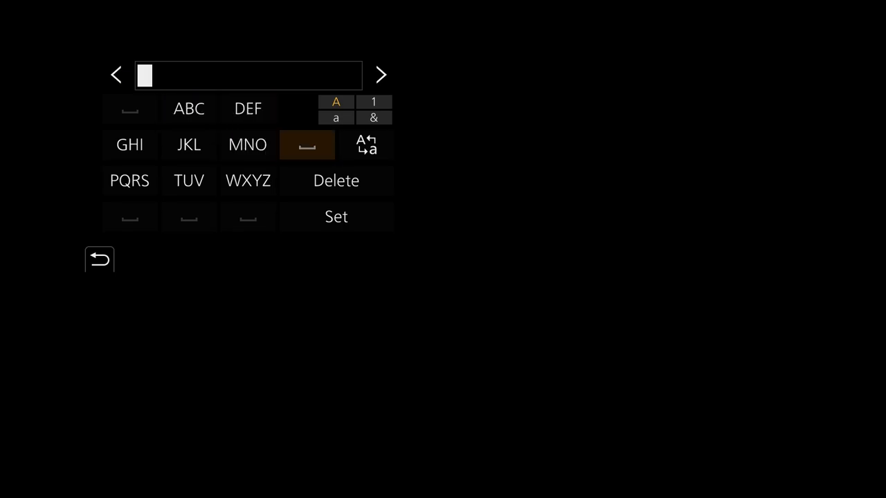
key(Right)
key(Return)
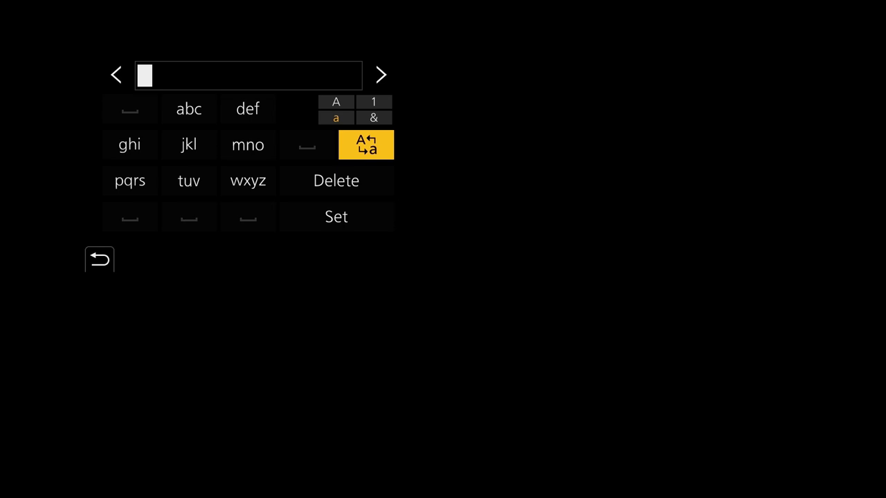
key(Left)
key(Left)
key(Left)
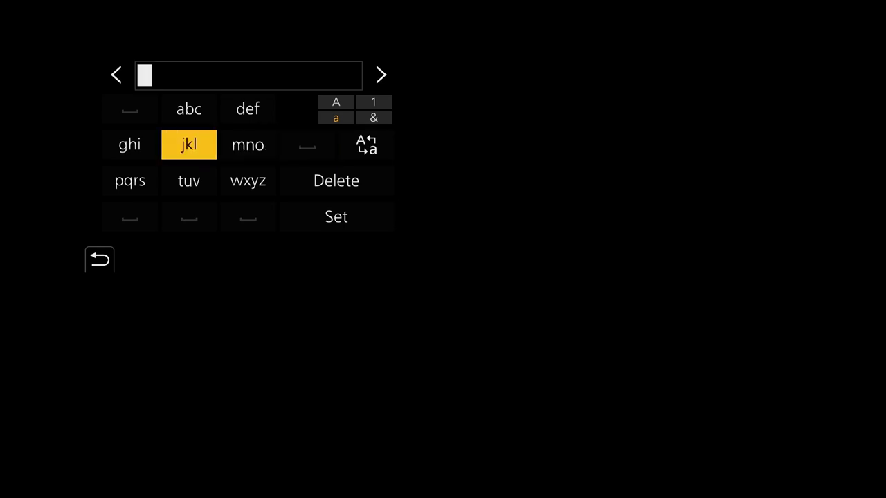
key(Return)
key(Return)
key(Return)
key(Right)
key(Down)
key(Left)
key(Return)
key(Return)
key(Up)
key(Right)
key(Return)
key(Left)
key(Left)
key(Return)
key(Return)
key(Return)
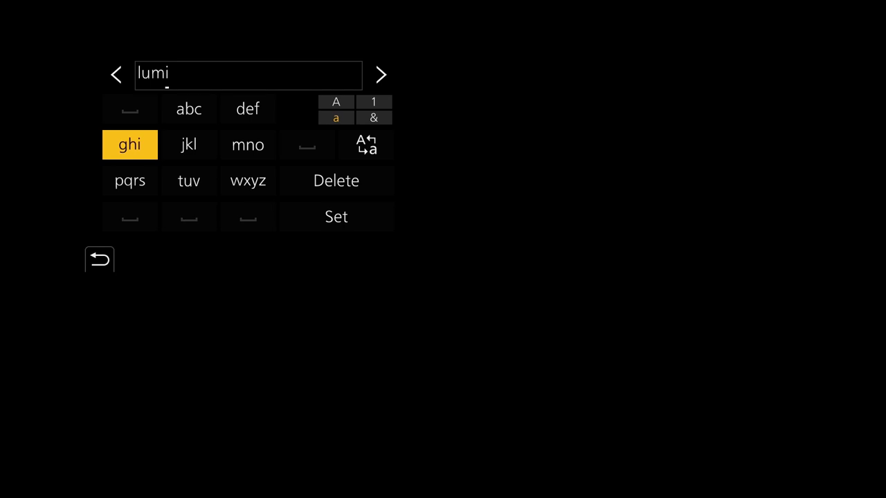
Add an x to complete the user name as lumix and set it.
key(Down)
key(Right)
key(Right)
key(Right)
key(Left)
key(Return)
key(Return)
key(Right)
key(Down)
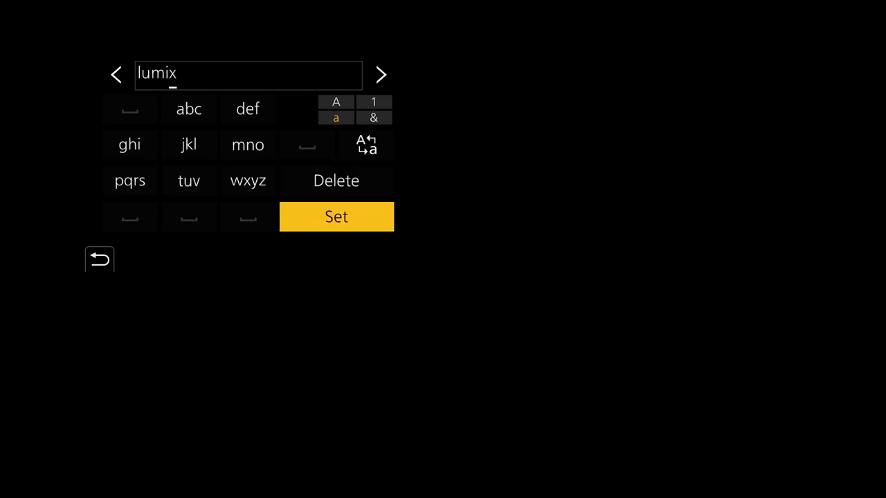
key(Return)
Open the account's Password field for editing and switch the character entry to lowercase letters.
key(Down)
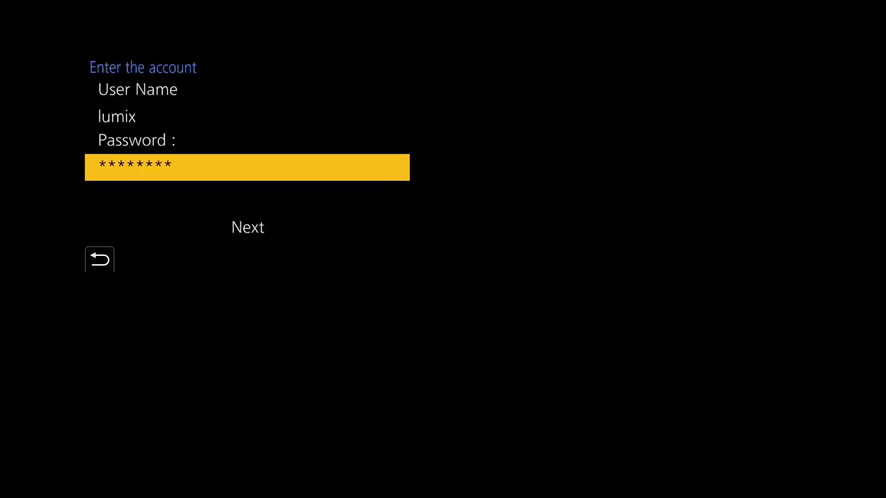
key(Return)
key(Down)
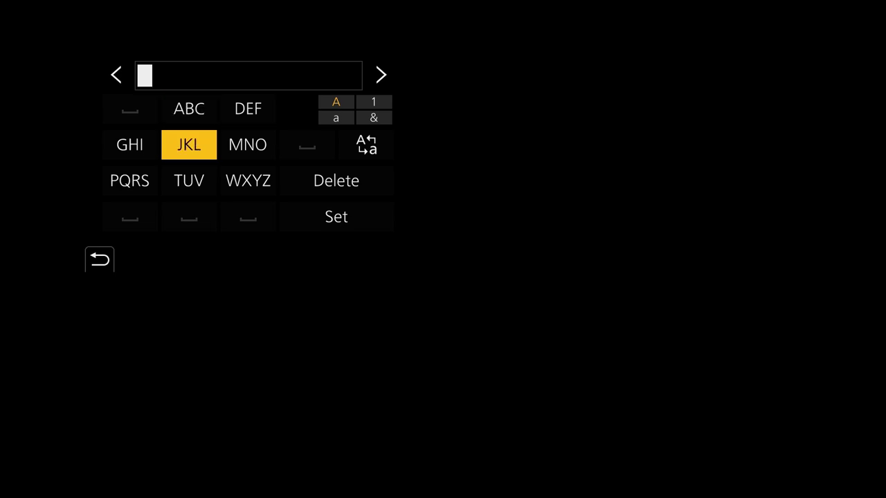
key(Right)
key(Right)
key(Right)
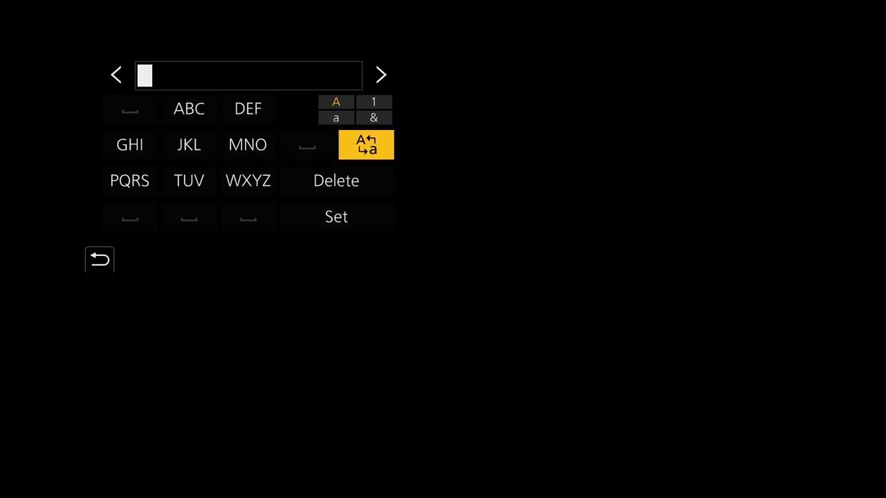
key(Return)
Enter the first characters of the account password in the Password field.
key(Left)
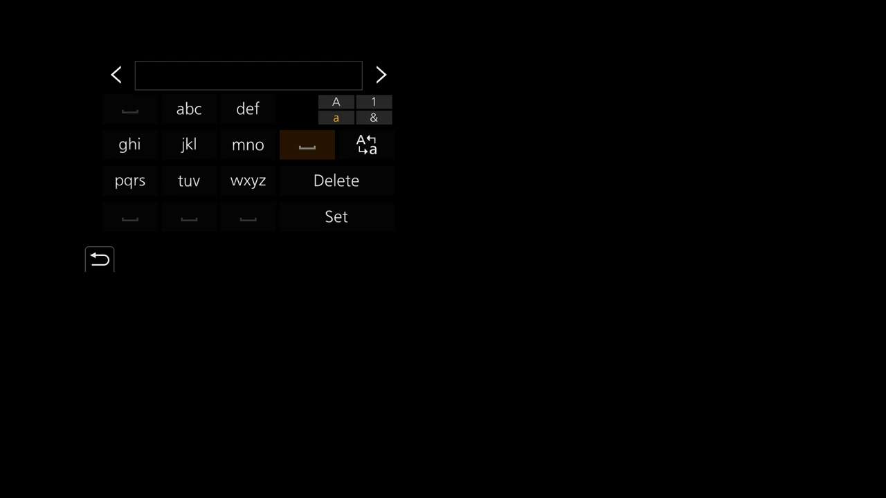
key(Down)
key(Left)
key(Left)
key(Left)
key(Return)
key(Up)
key(Down)
key(Right)
key(Right)
key(Return)
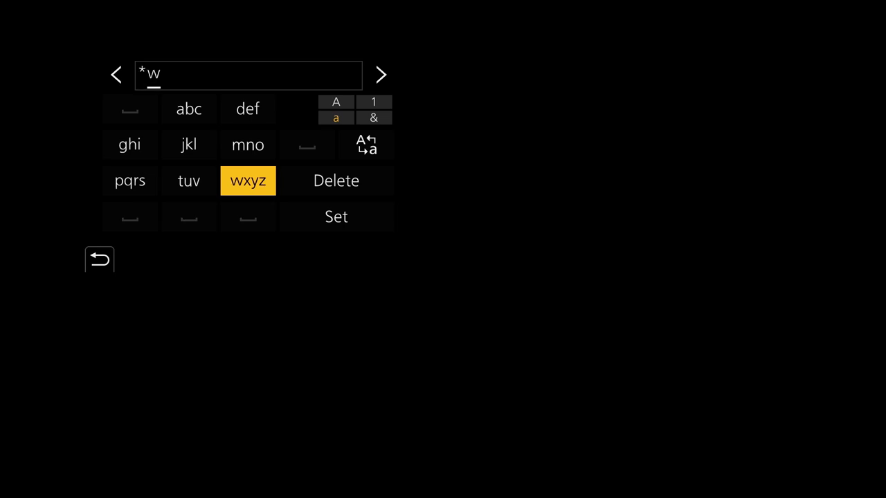
Enter the last character of the account password and set it.
key(Up)
key(Up)
key(Return)
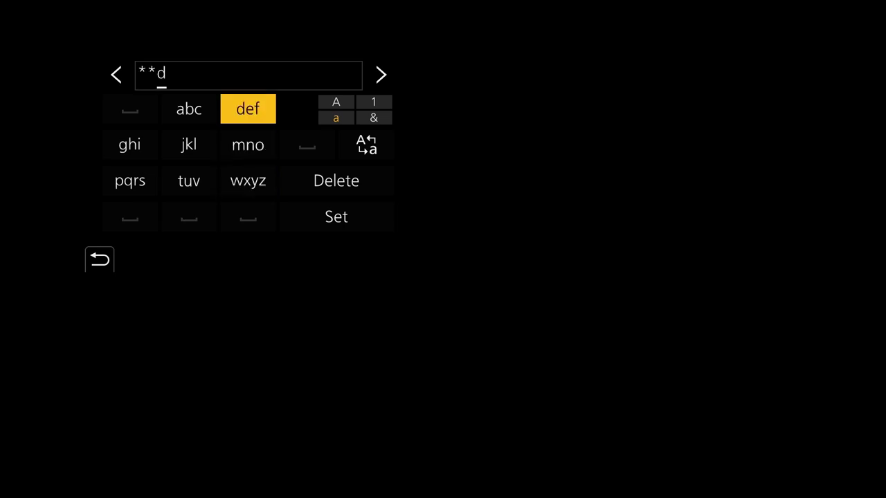
key(Down)
key(Down)
key(Down)
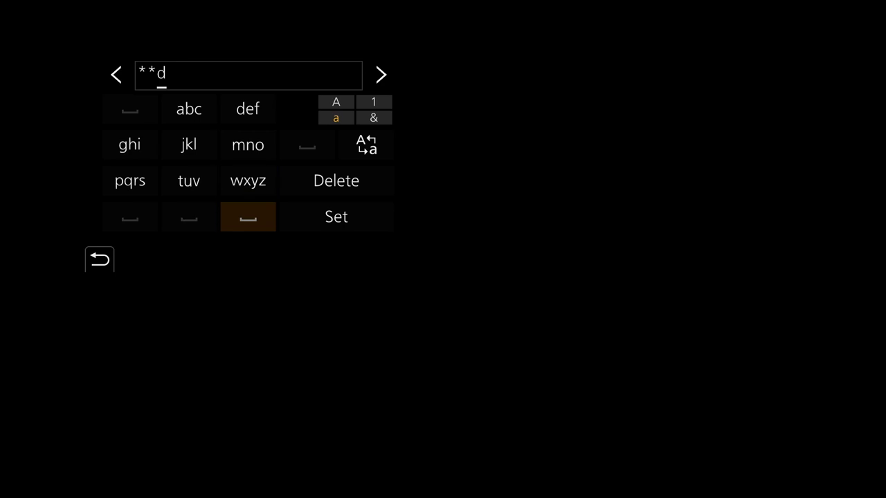
key(Right)
key(Return)
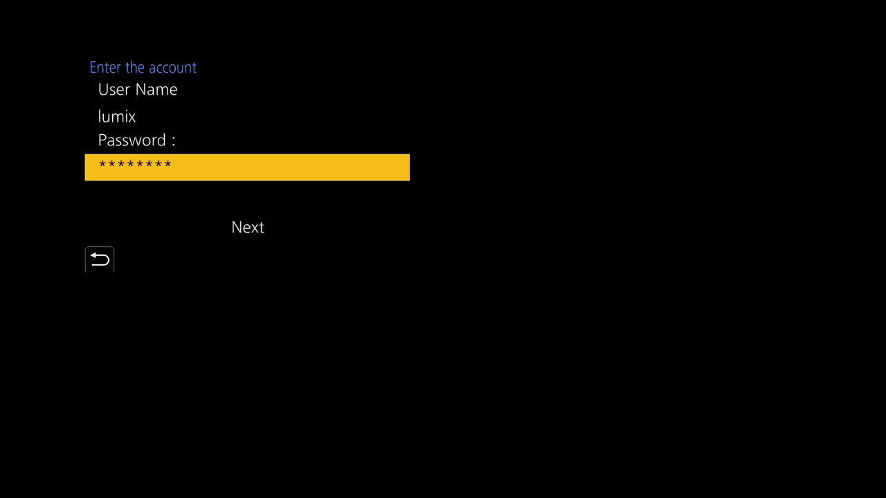
Proceed with the account details and select camimports as the destination folder.
key(Down)
key(Return)
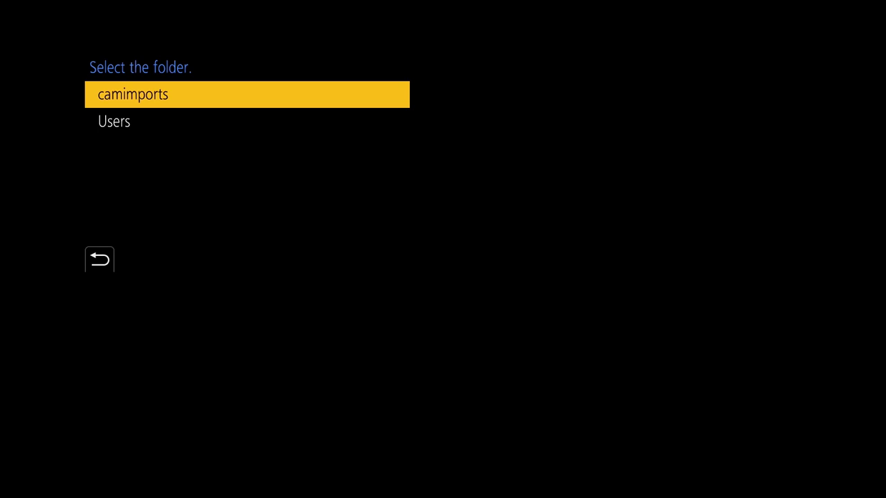
key(Return)
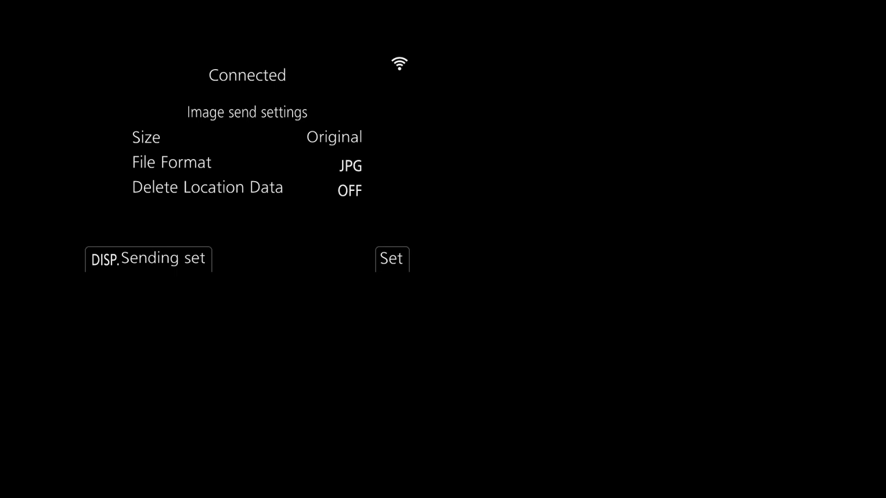
In the image sending settings, view the reduced size options and choose Original as the size.
key(d)
key(Return)
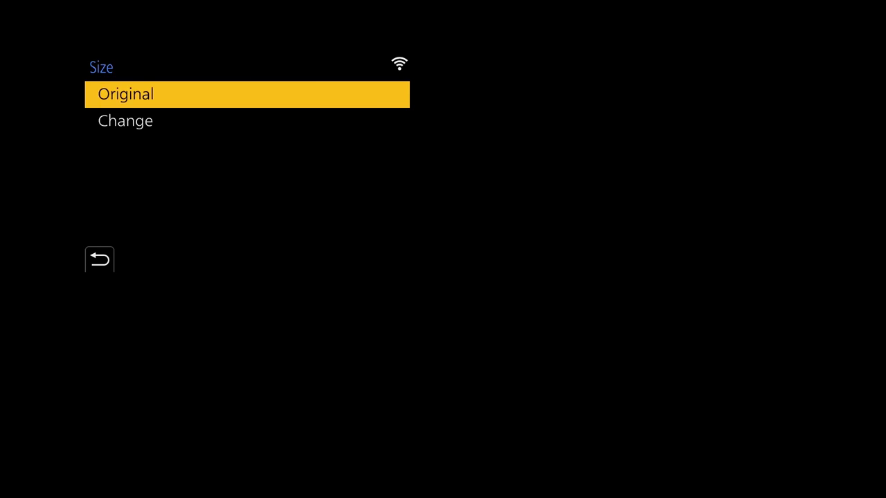
key(Down)
key(Return)
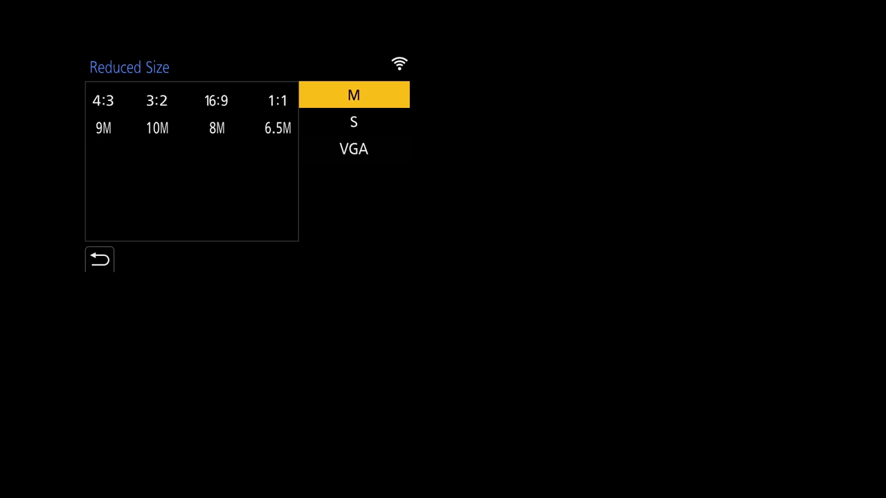
key(Escape)
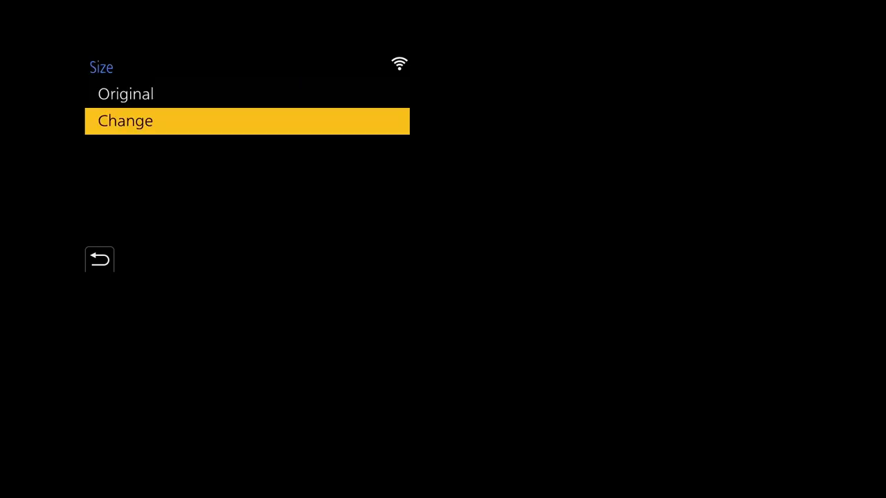
key(Up)
key(Return)
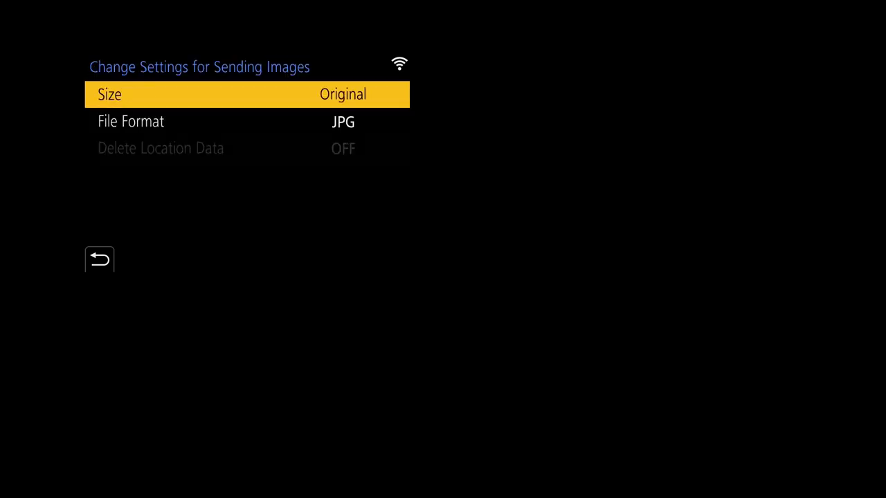
Set the file format for sent images to JPG and return to the connection overview.
key(Down)
key(Return)
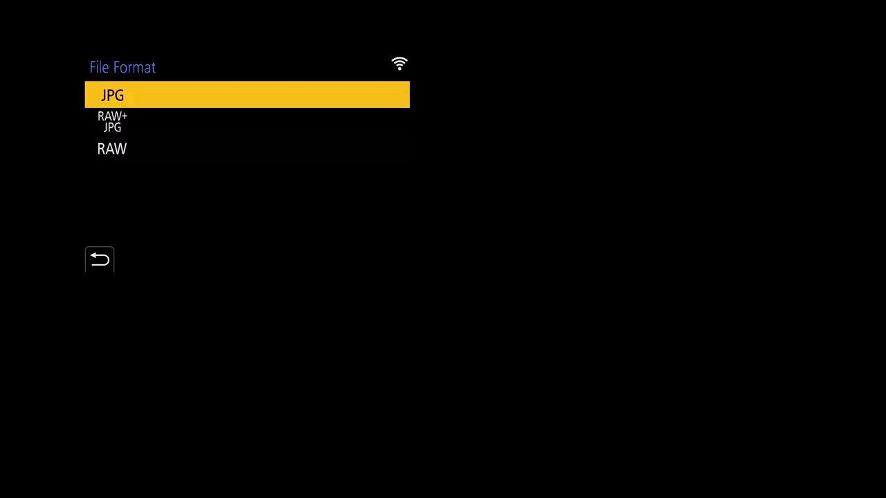
key(Down)
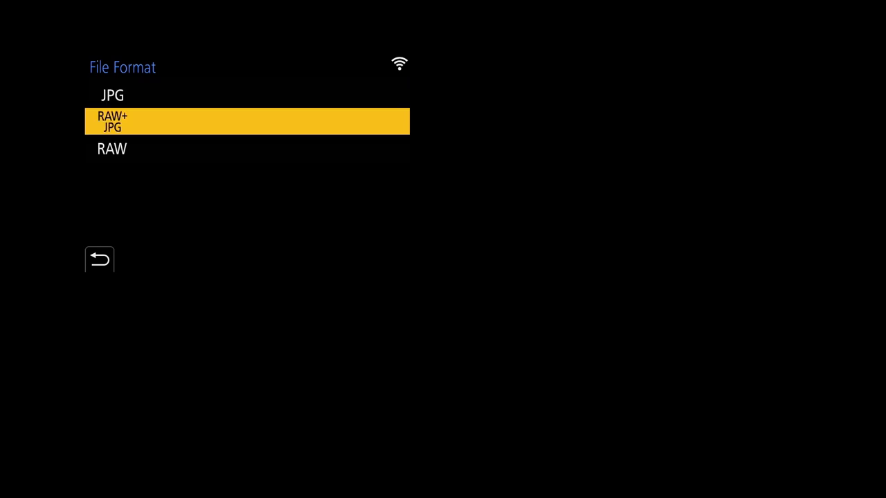
key(Up)
key(Return)
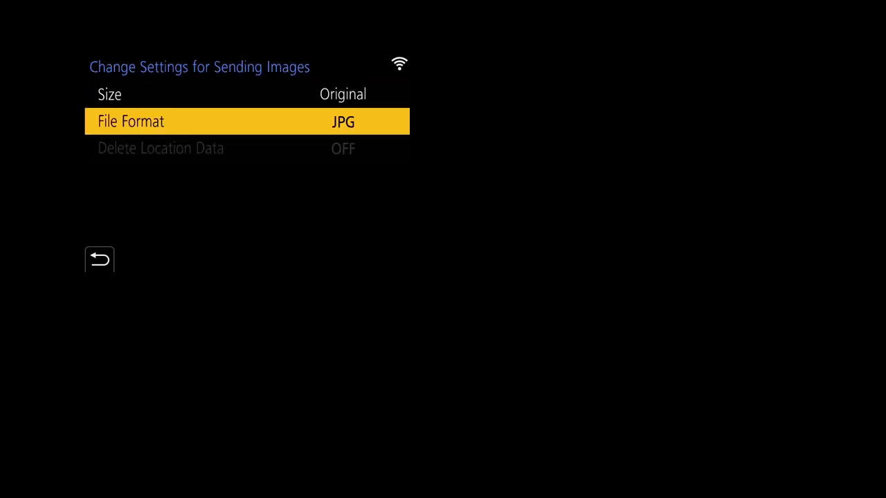
key(Return)
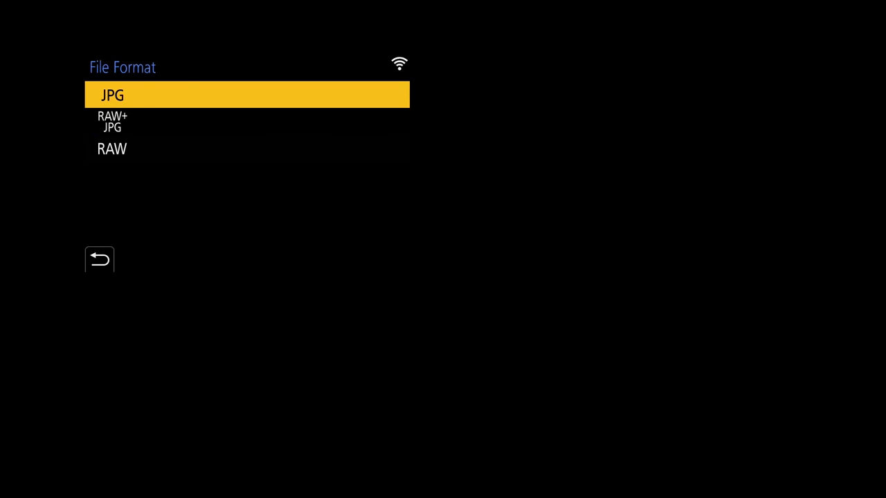
key(Return)
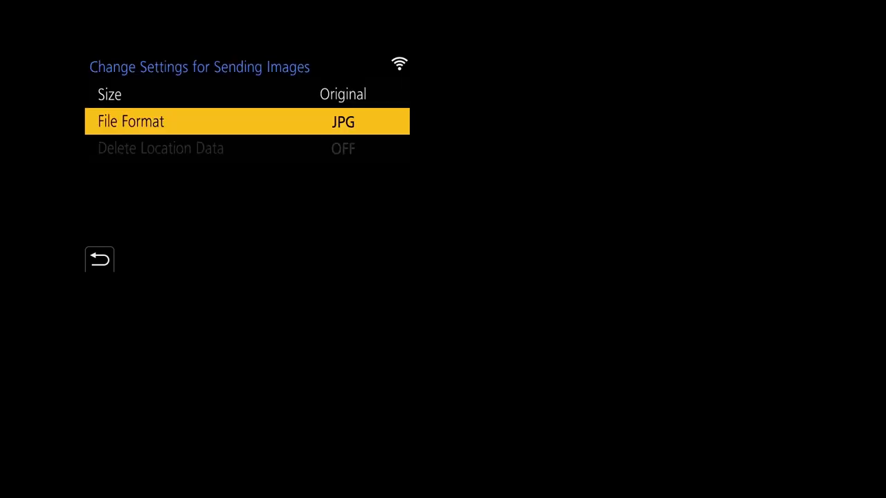
key(Escape)
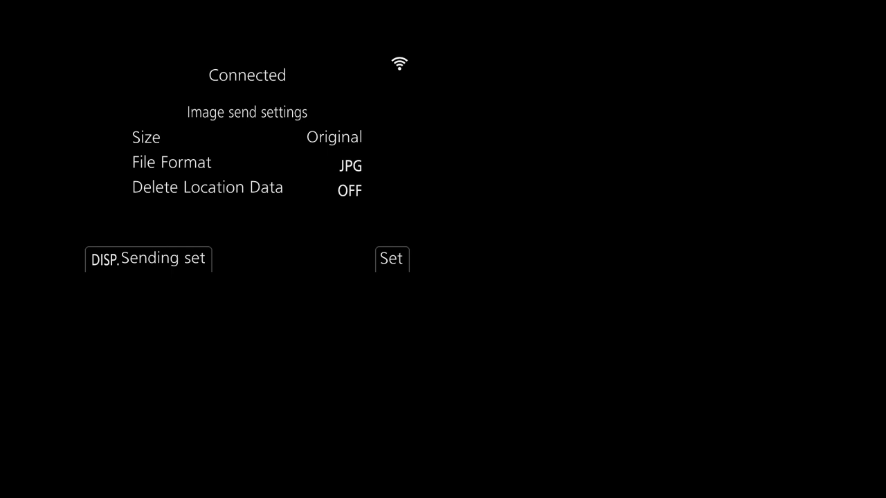
Accept the image send settings and choose Multi Select for sending images stored in the camera.
key(Return)
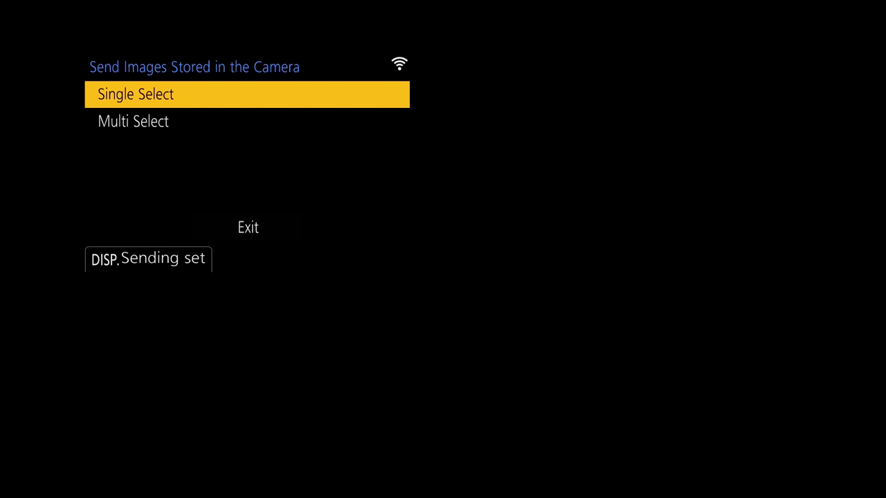
key(Down)
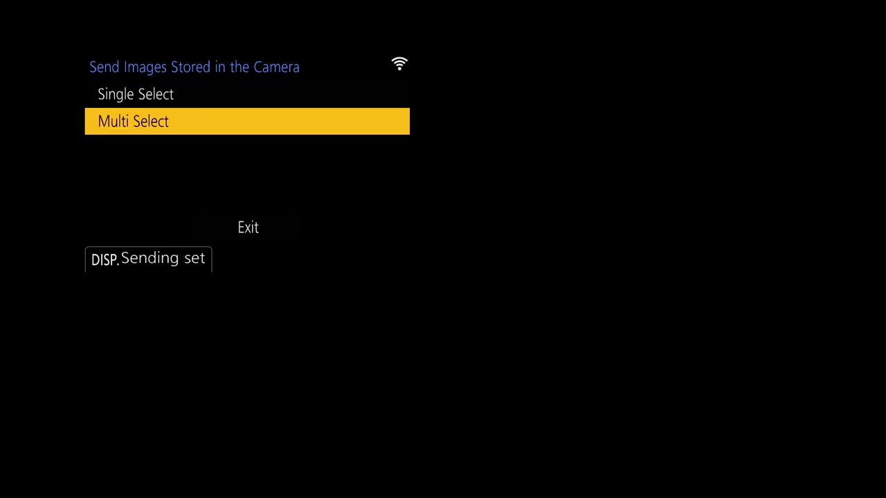
key(Return)
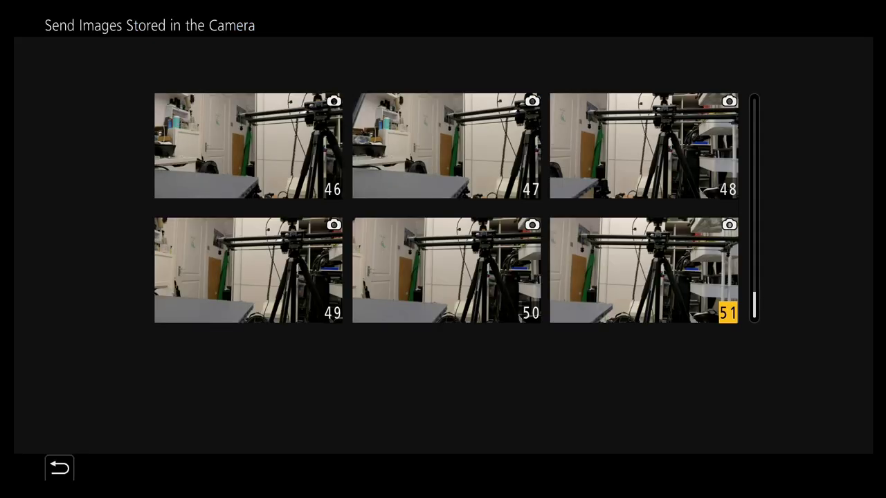
Mark images 46, 48 and 51 for sending.
key(Left)
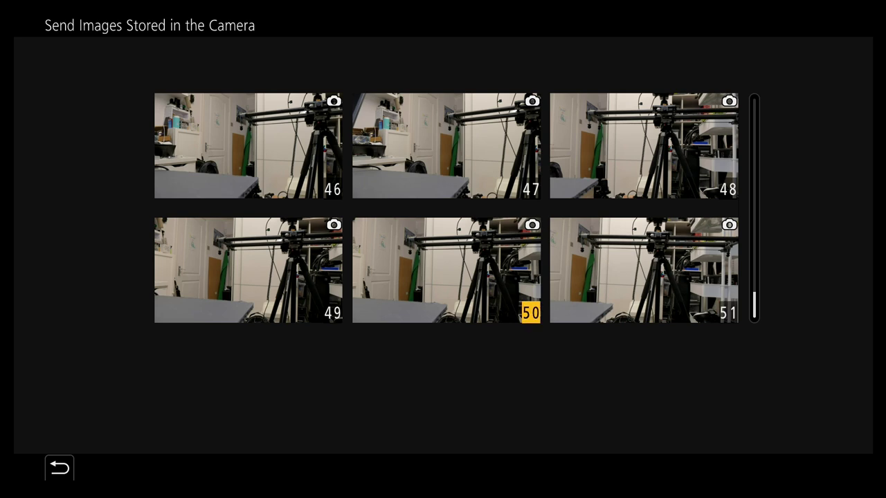
key(Up)
key(Left)
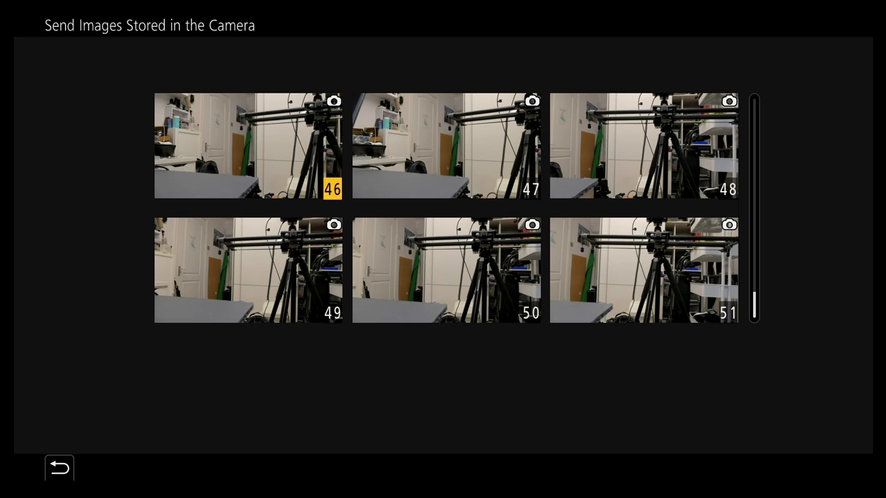
key(Return)
key(Right)
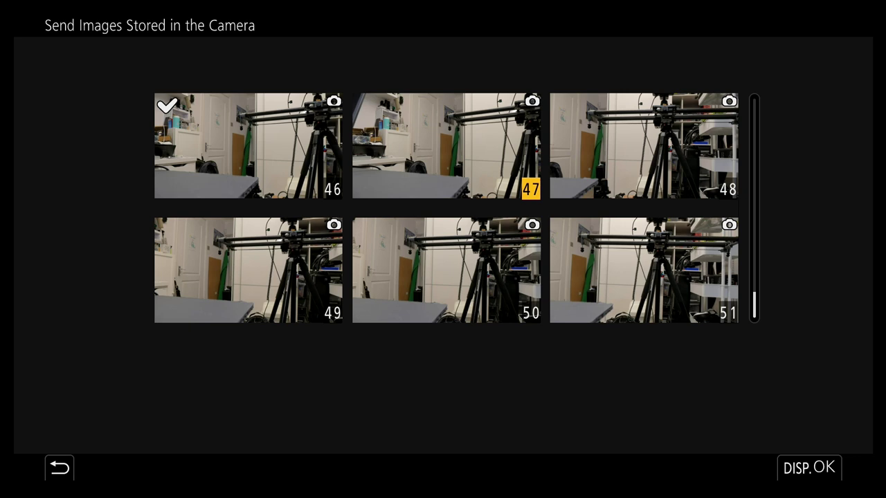
key(Right)
key(Return)
key(Down)
key(Return)
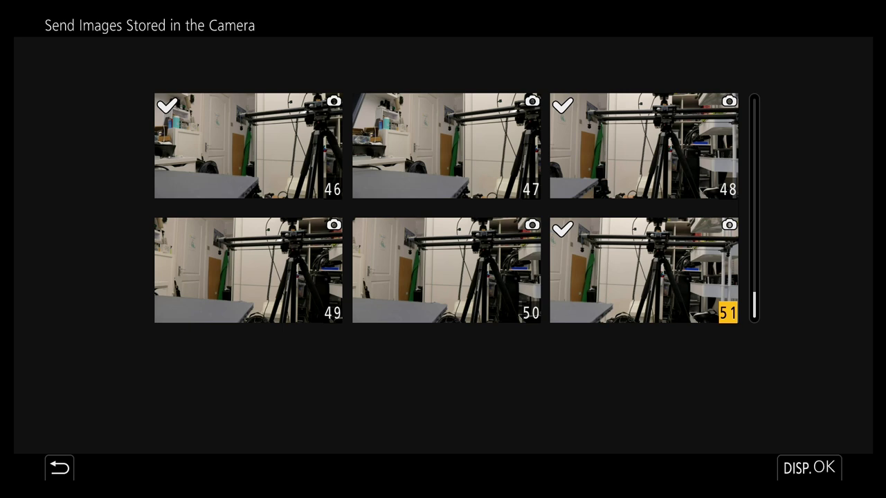
Finish the image selection and confirm sending the marked images.
key(Down)
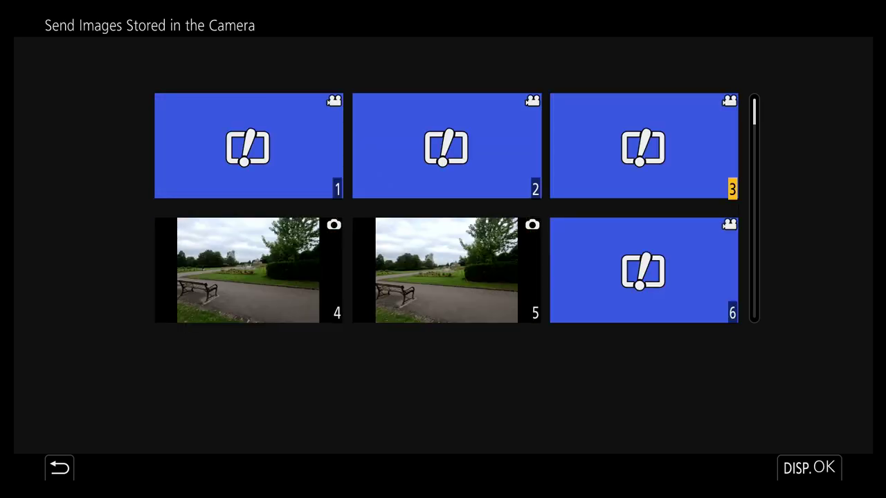
key(Up)
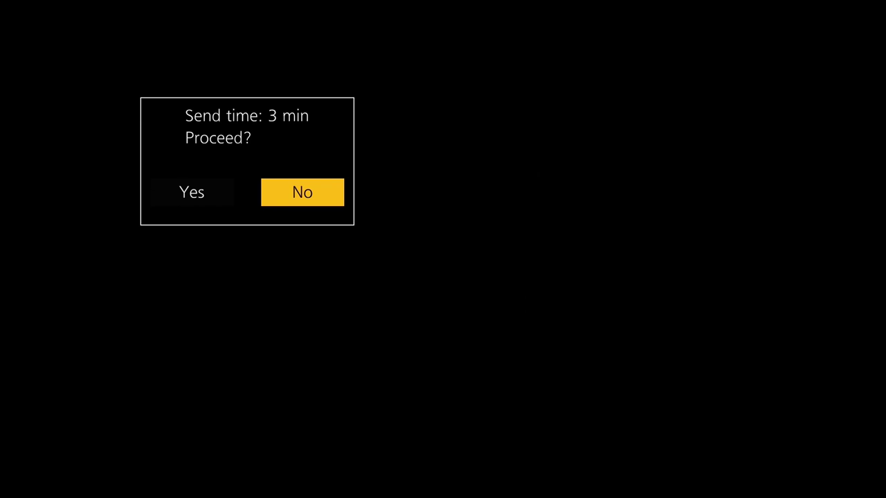
key(Left)
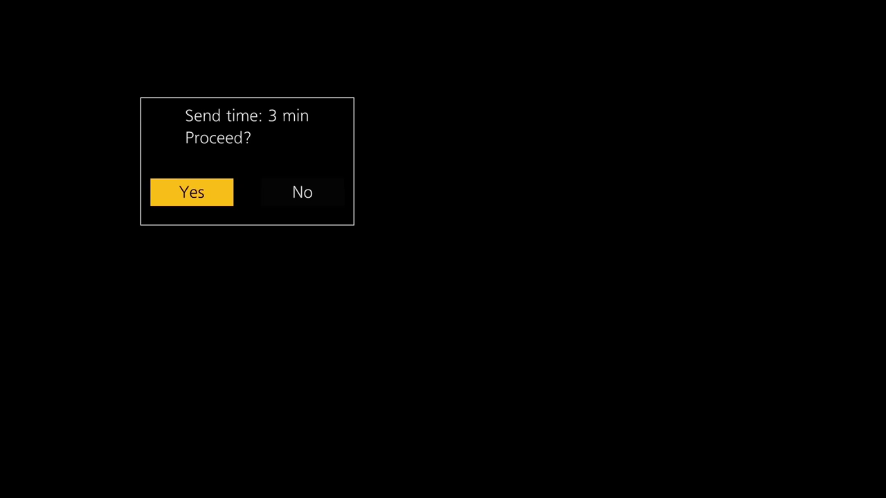
key(Return)
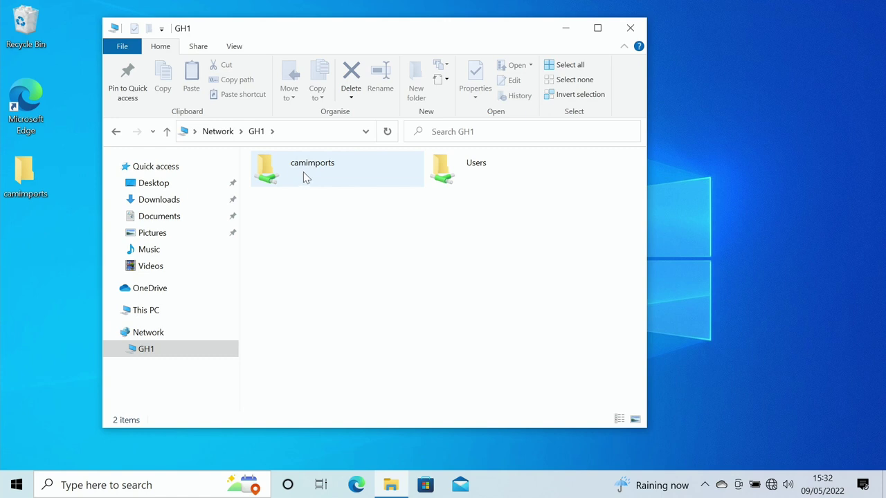
Switch to the PC and open the Network access sharing list of the camimports network folder on GH1.
right_click(306, 174)
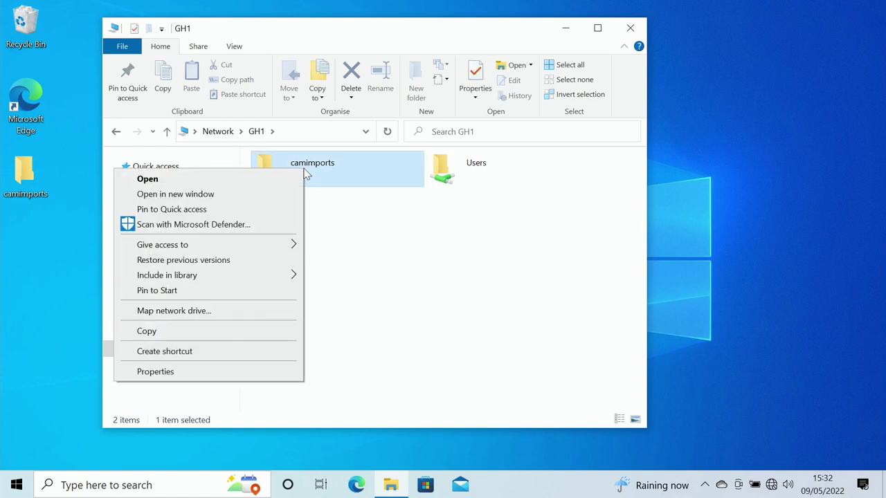
click(224, 373)
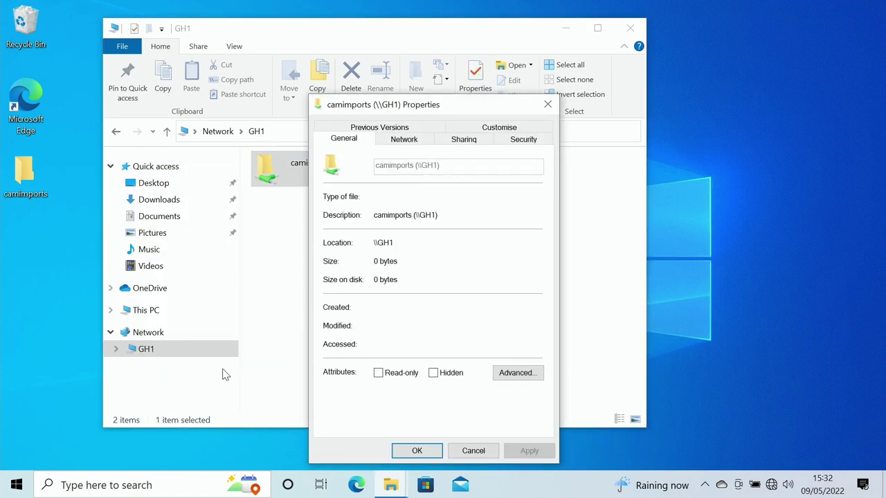
click(475, 144)
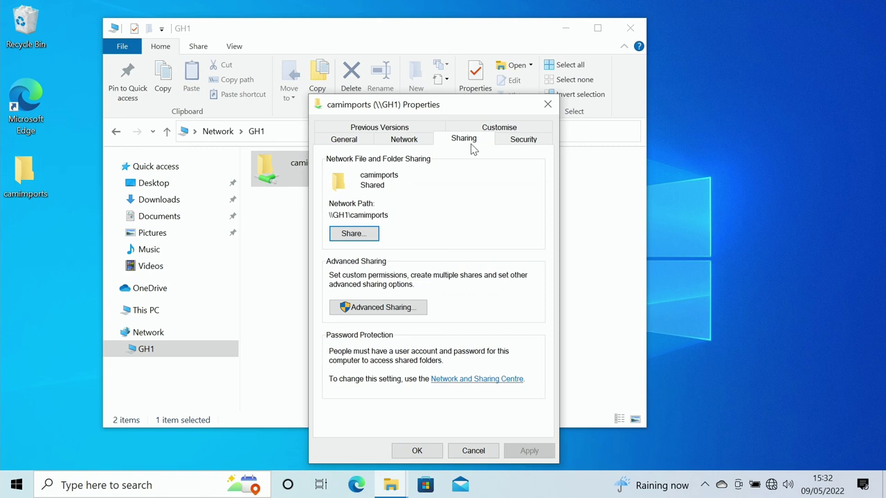
click(350, 236)
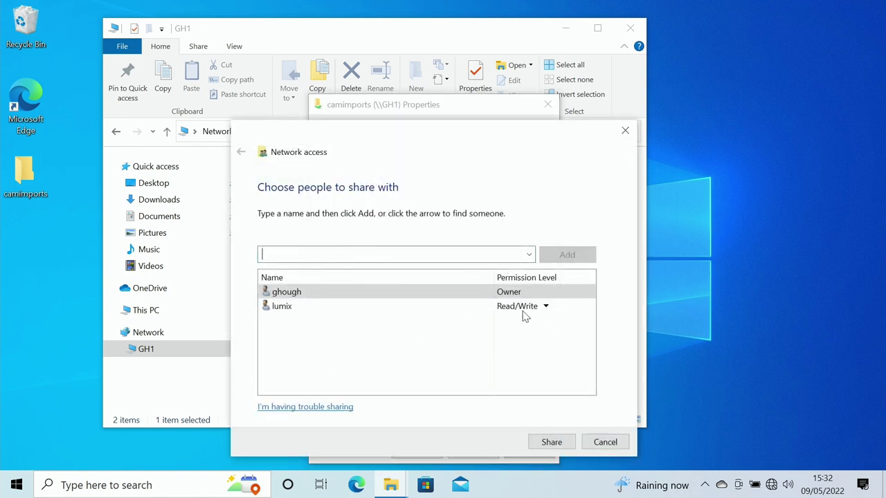
Finish sharing camimports with its listed users and allow Everyone Full Control in the folder's advanced share permissions.
click(555, 443)
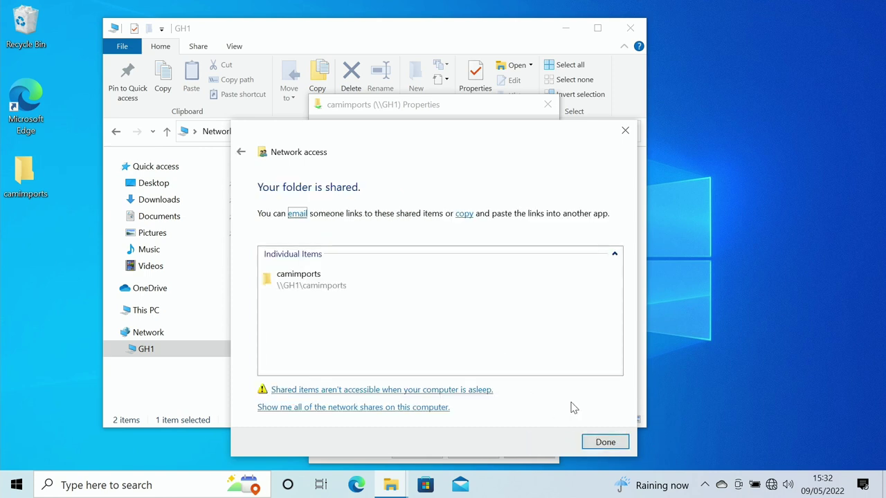
click(616, 443)
click(393, 309)
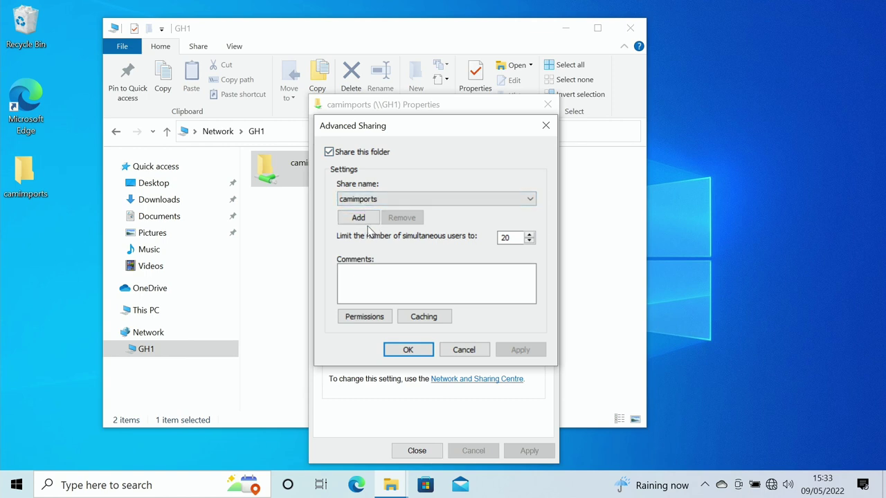
click(366, 319)
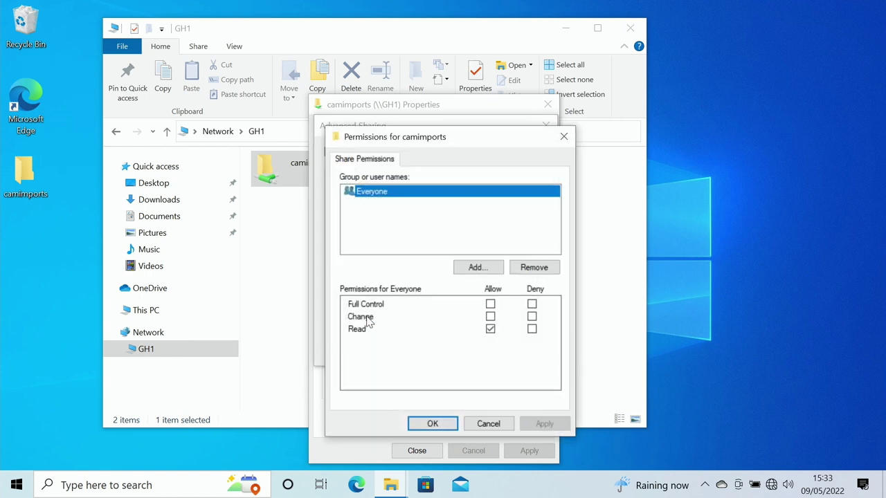
click(490, 304)
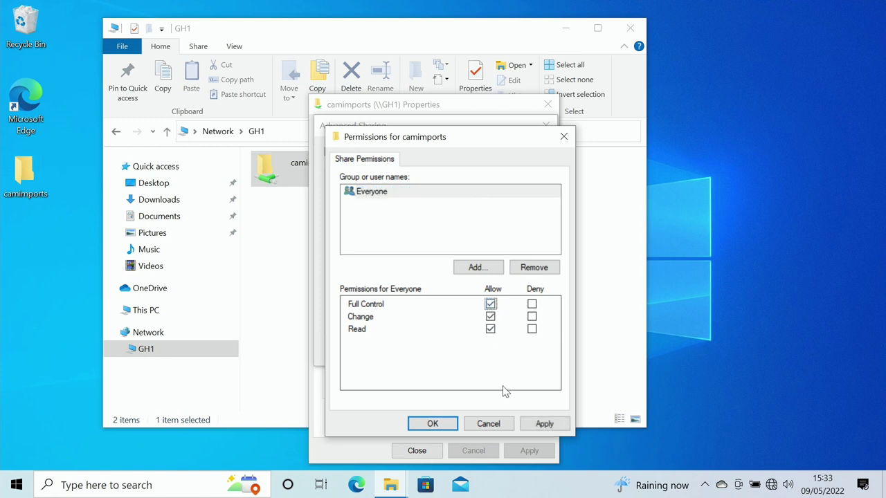
click(544, 425)
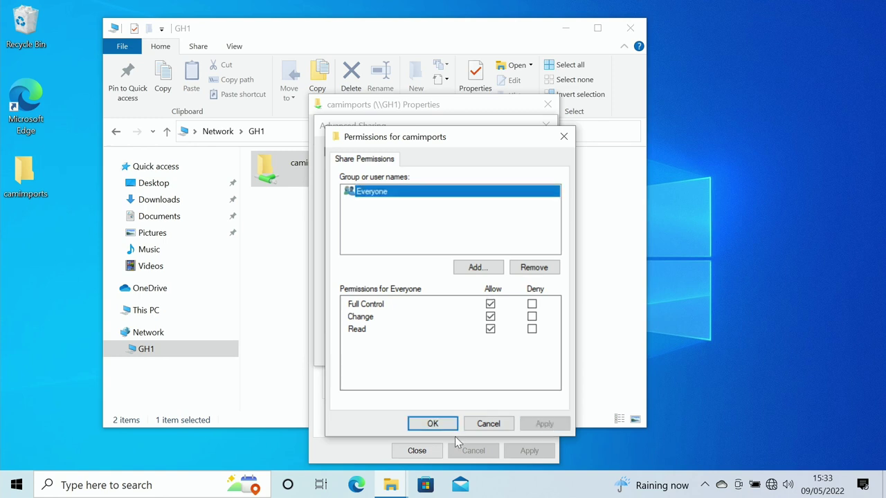
click(431, 425)
click(526, 351)
click(408, 350)
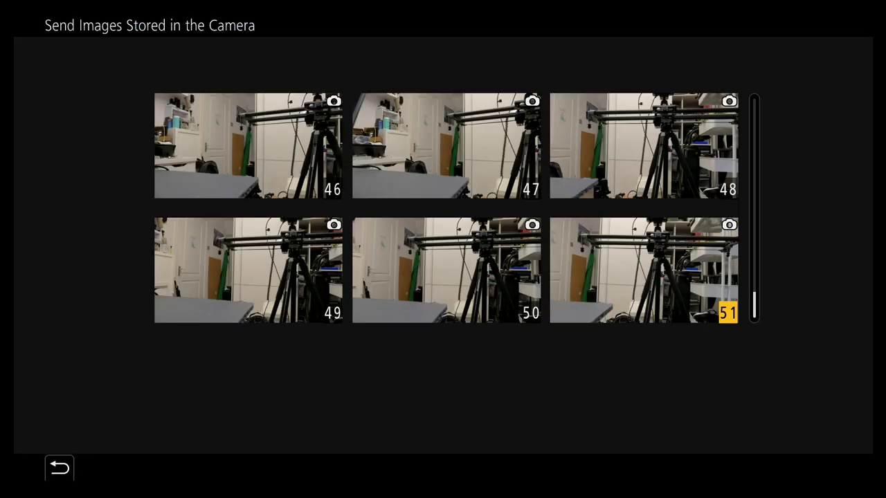
Switch to the camera and mark images 38 and 39 for sending.
key(Left)
key(Up)
key(Up)
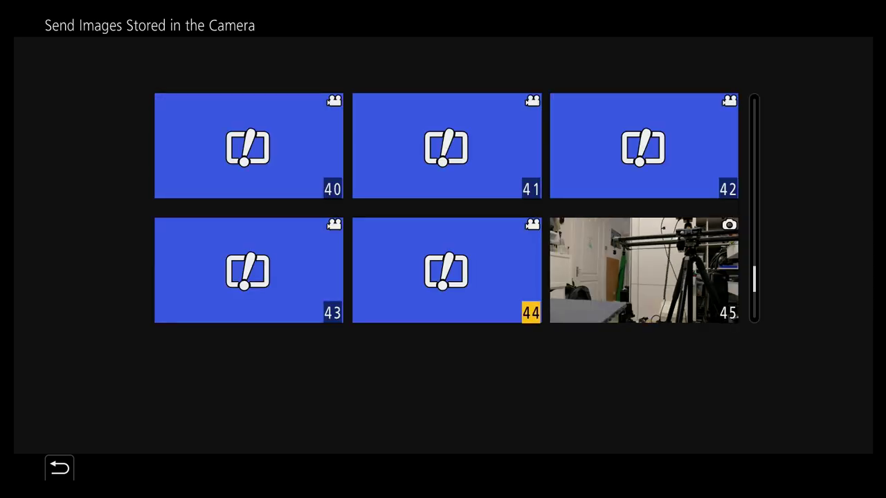
key(Up)
key(Up)
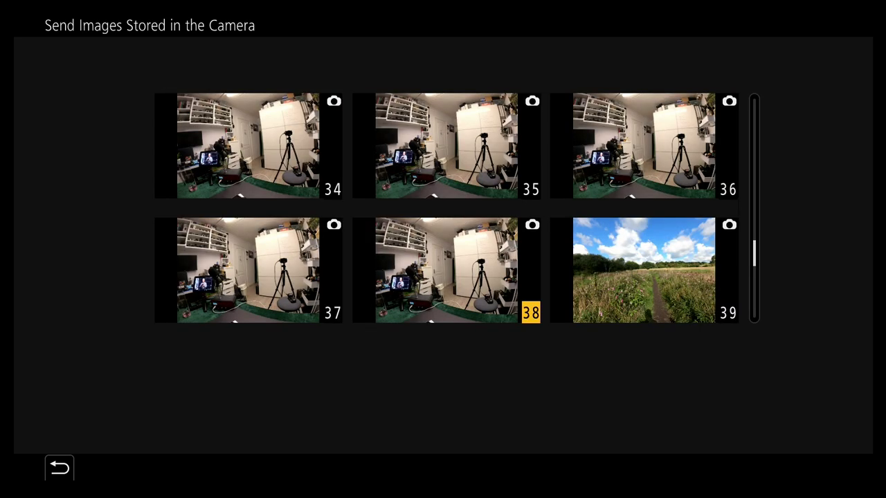
key(Return)
key(Right)
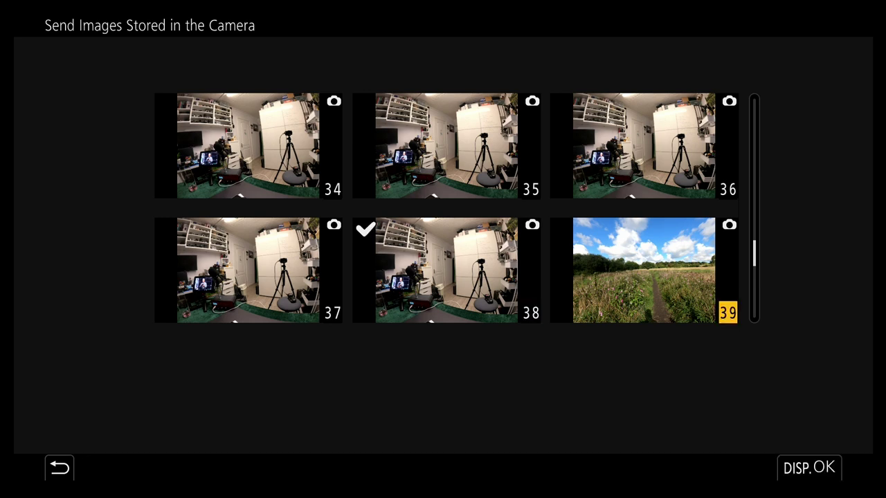
key(Return)
Finish the selection and confirm sending images 38 and 39 to the PC.
key(d)
key(Left)
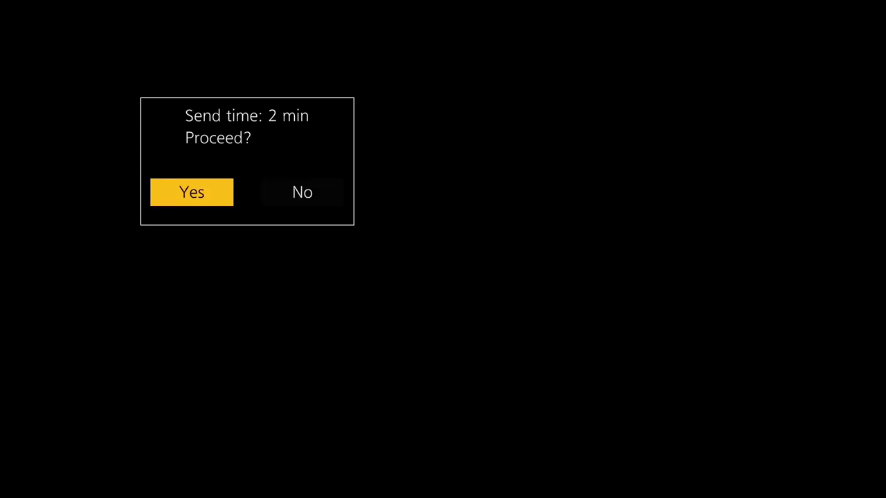
key(Return)
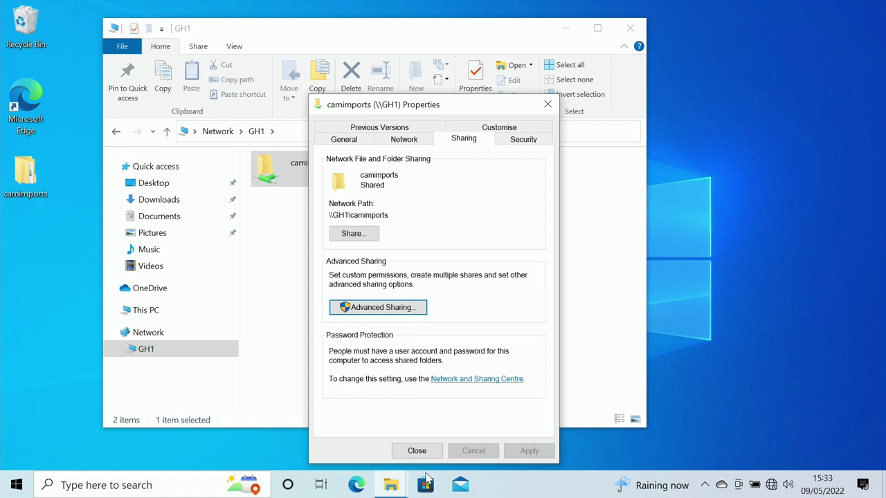
Switch to the PC, close the camimports properties and open the 20220509 folder inside camimports.
click(548, 104)
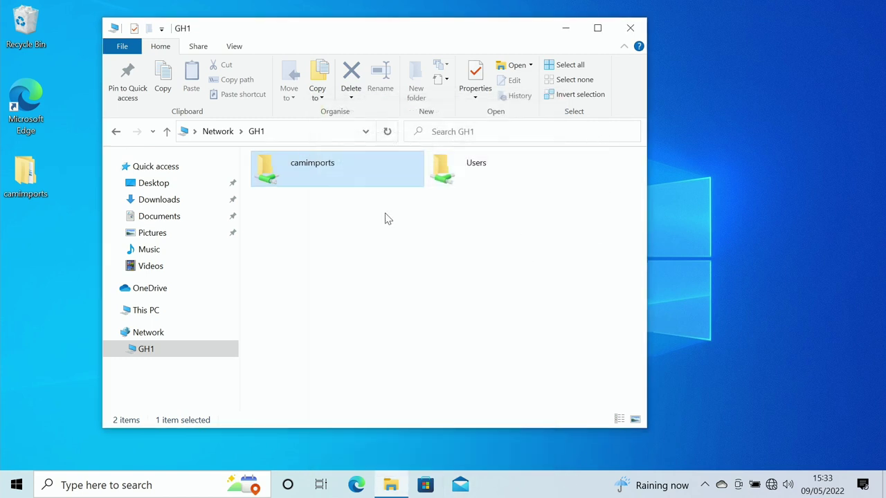
double_click(301, 172)
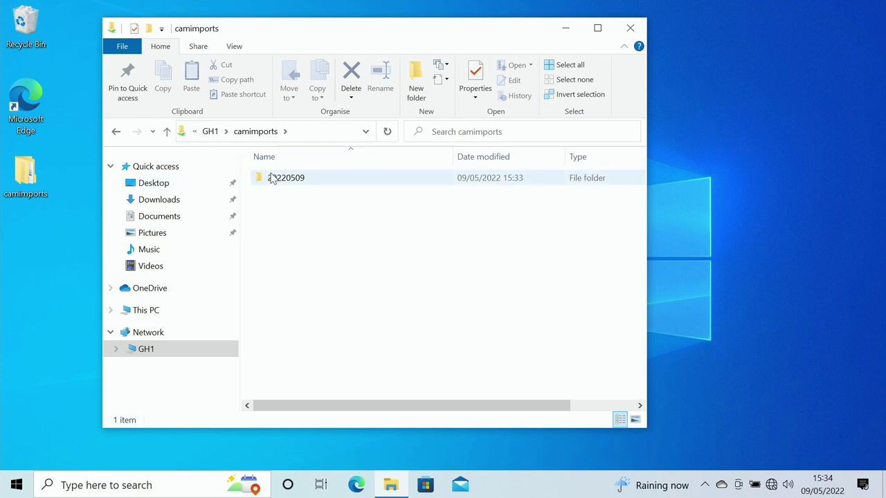
double_click(293, 181)
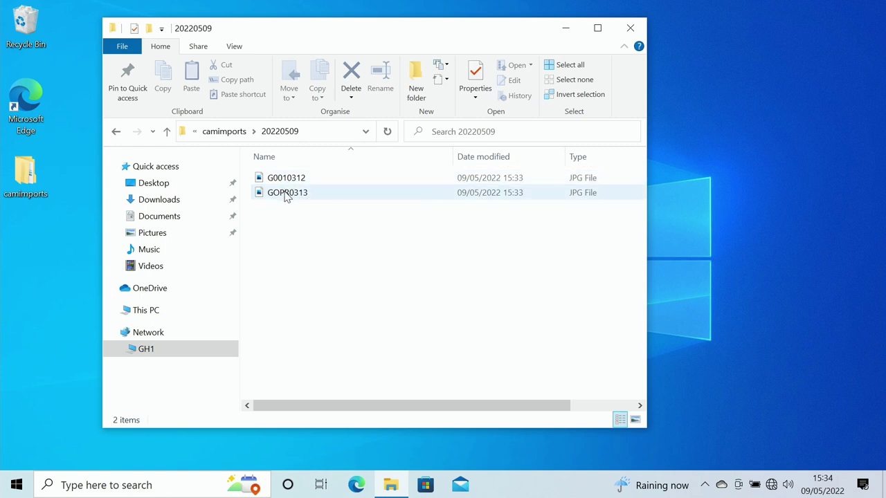
View the transferred images G0010312 and GOPR0313 in turn, close each one and return to the GH1 network location.
click(287, 183)
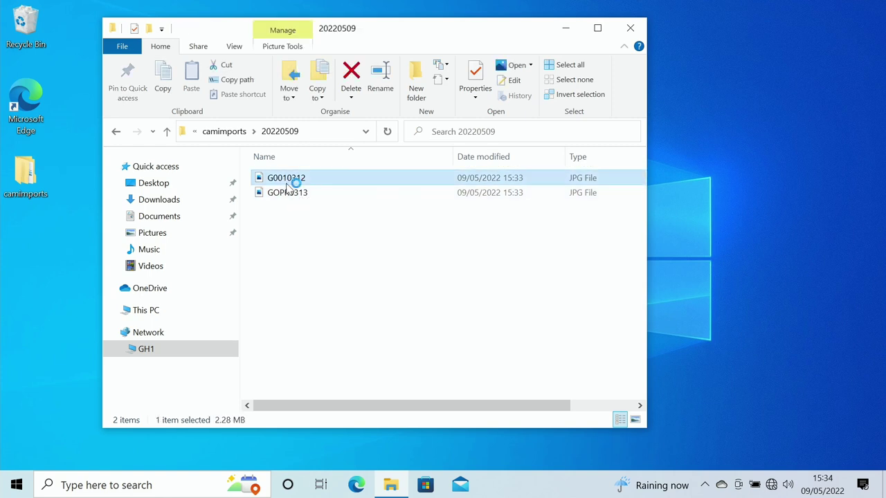
double_click(287, 182)
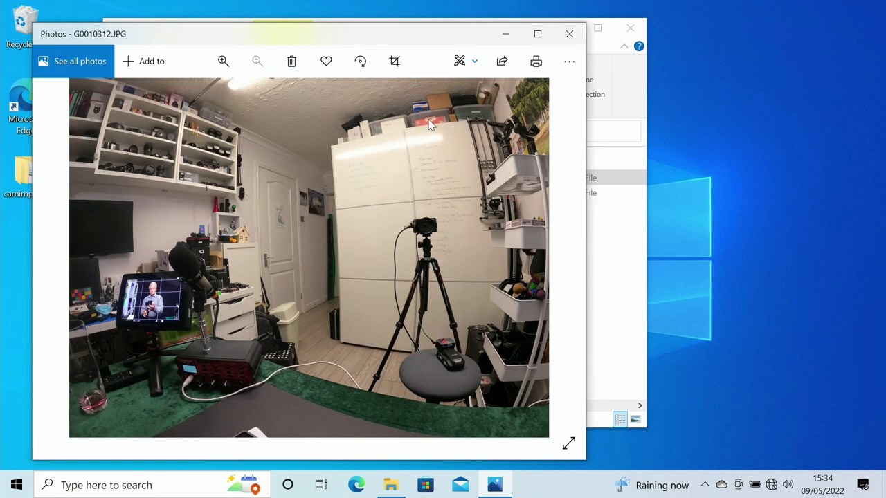
click(569, 34)
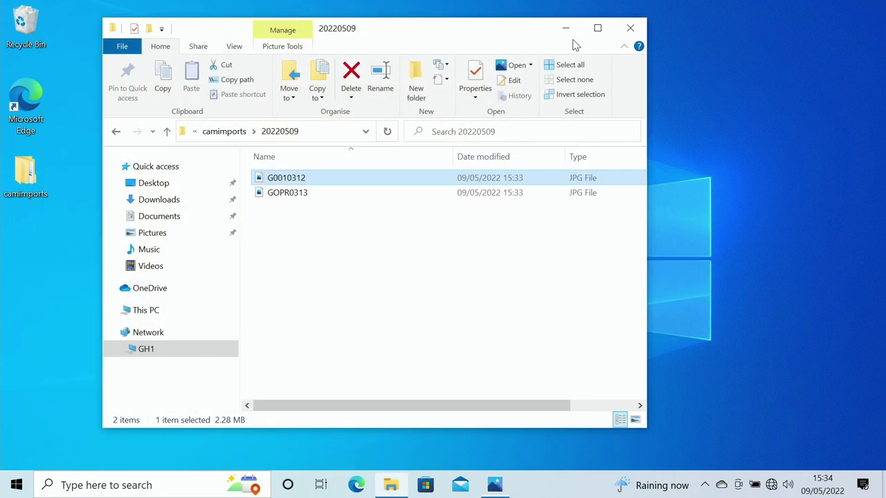
double_click(312, 194)
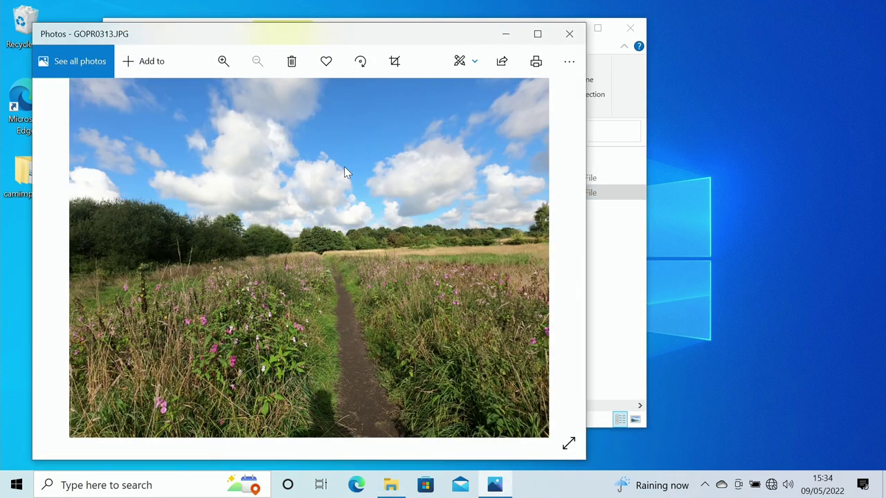
click(569, 35)
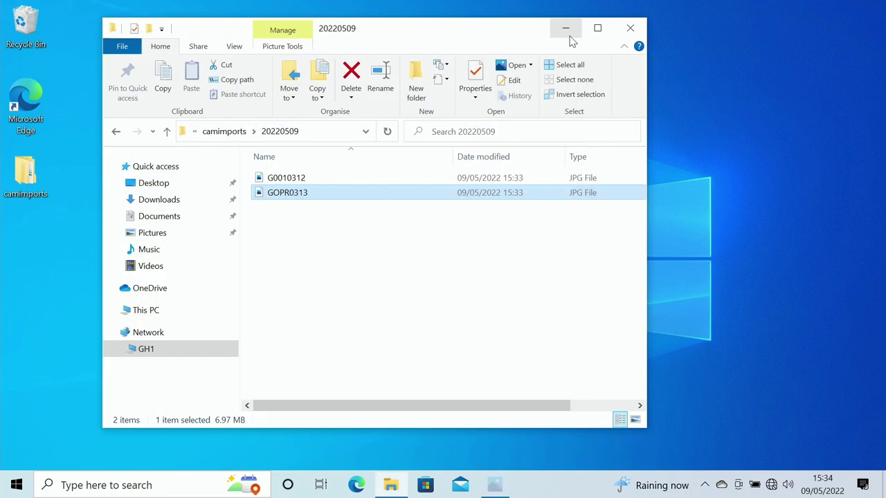
click(116, 133)
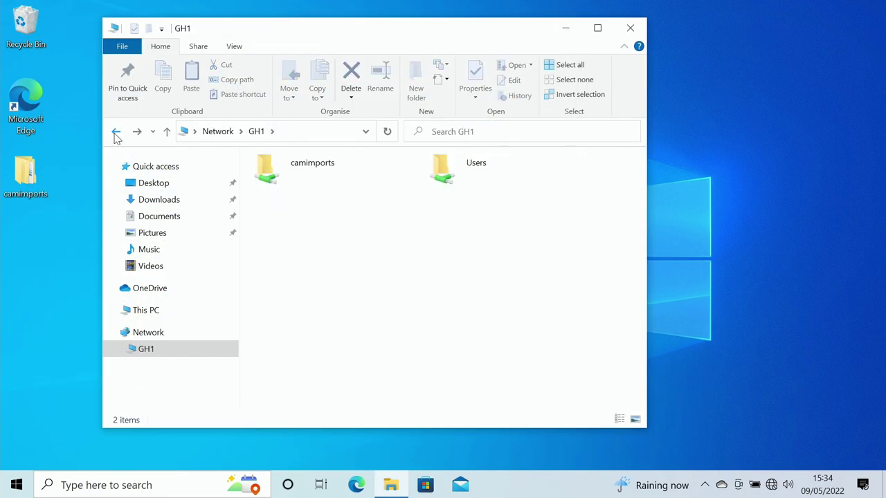